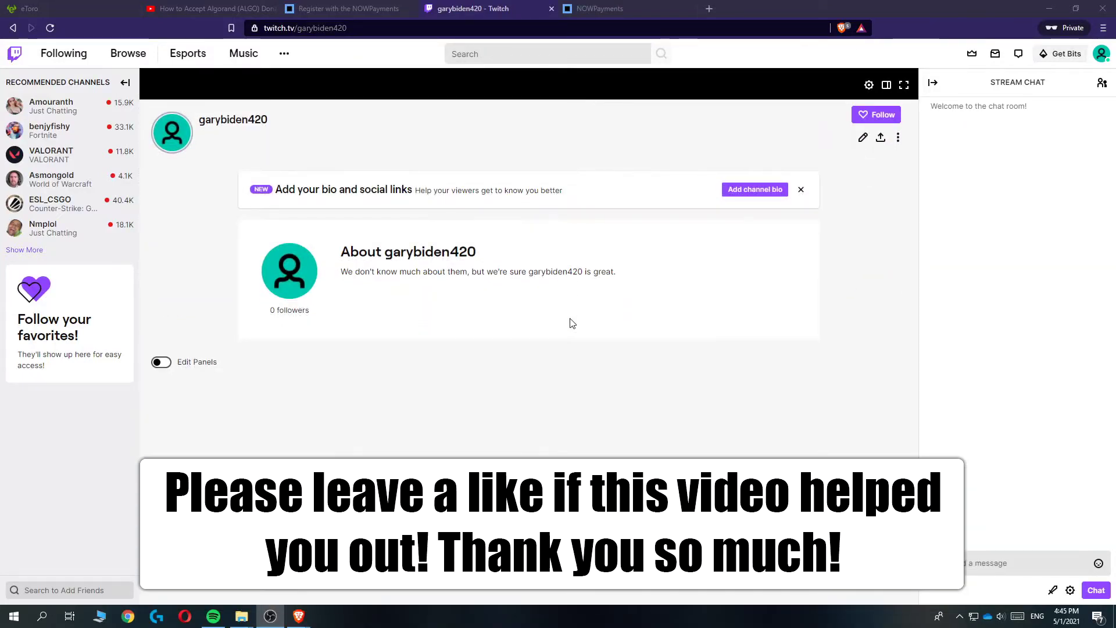
- Scroll the Twitch channel page, then switch to the YouTube tutorial tab's description
{"action": "scroll", "coordinate": [572, 324], "scroll_direction": "up", "scroll_amount": 2}
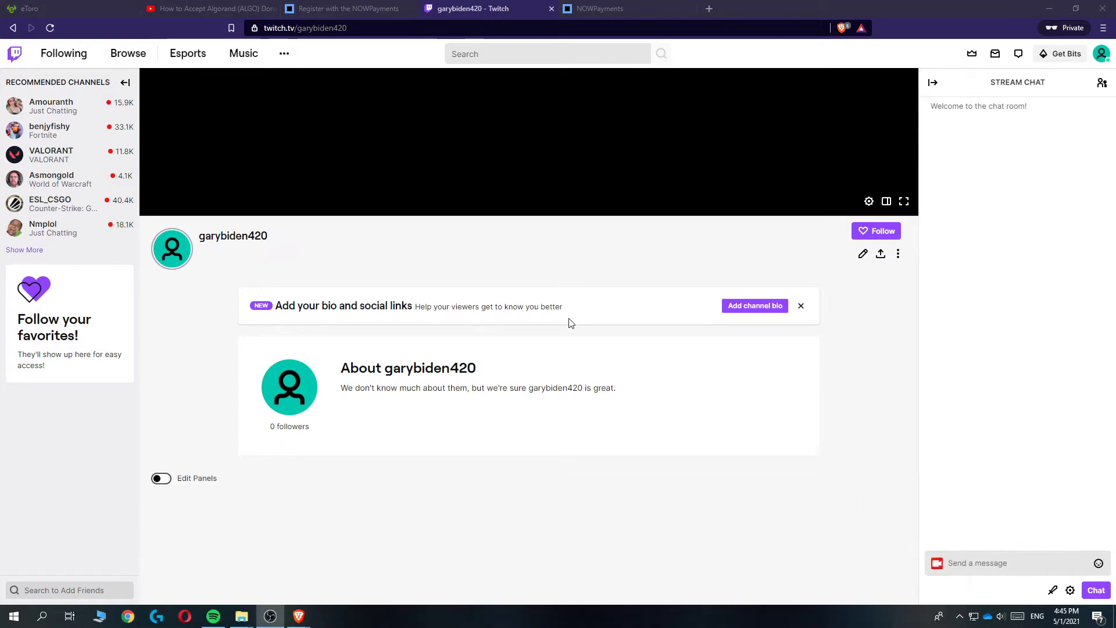
{"action": "scroll", "coordinate": [570, 324], "scroll_direction": "up", "scroll_amount": 5}
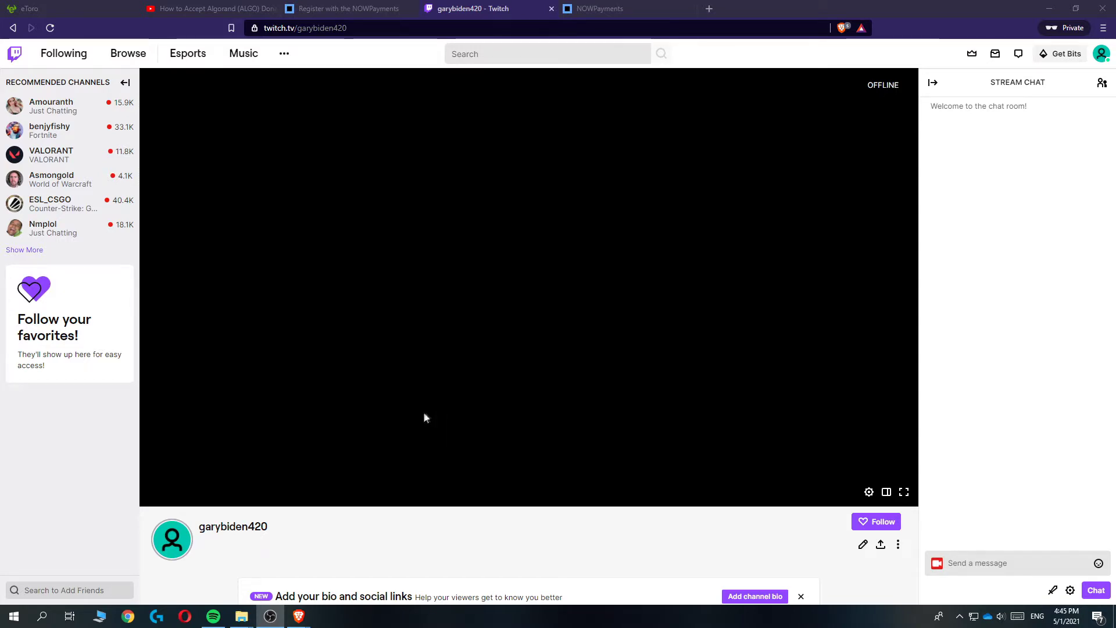
{"action": "scroll", "coordinate": [427, 416], "scroll_direction": "down", "scroll_amount": 4}
{"action": "scroll", "coordinate": [452, 410], "scroll_direction": "up", "scroll_amount": 2}
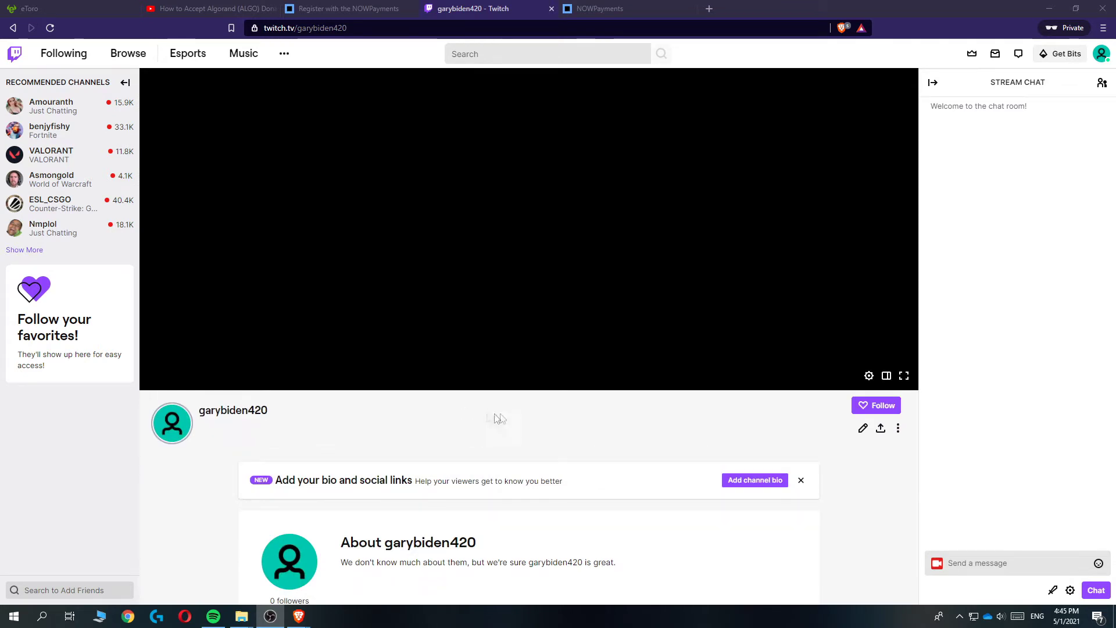
{"action": "scroll", "coordinate": [498, 418], "scroll_direction": "up", "scroll_amount": 2}
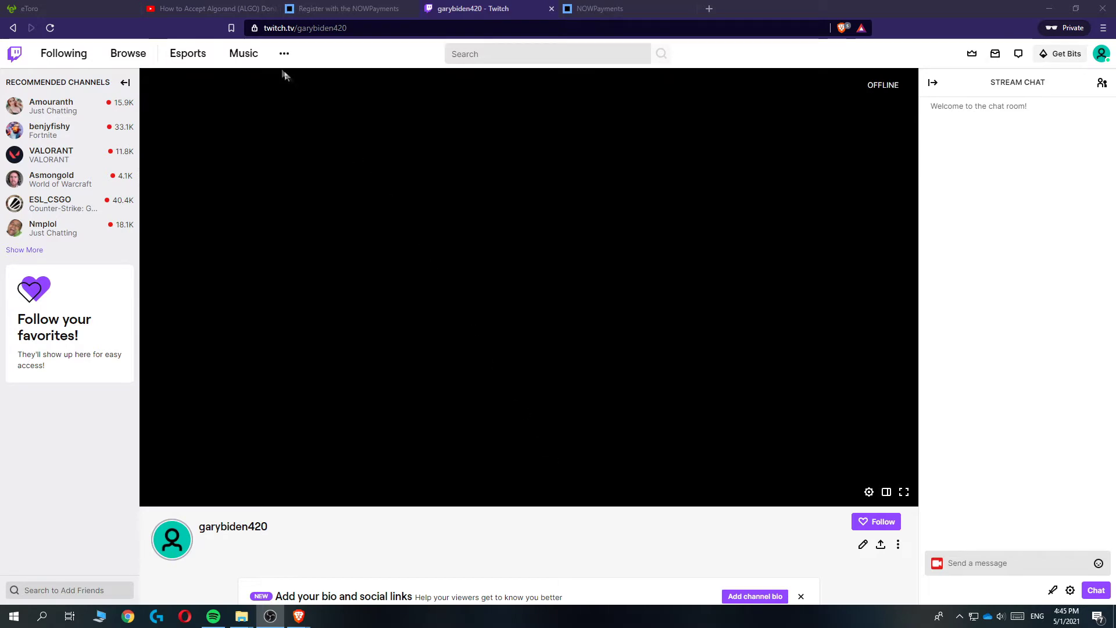
{"action": "left_click", "coordinate": [210, 8]}
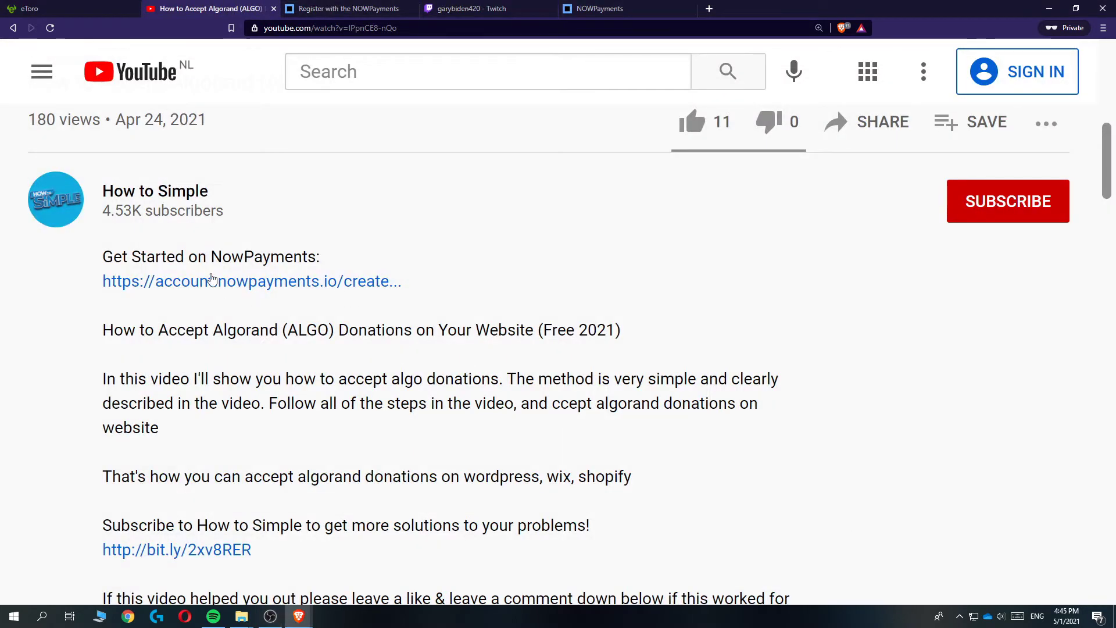
- Switch to the NOWPayments registration tab showing the Create account form
{"action": "left_click", "coordinate": [314, 9]}
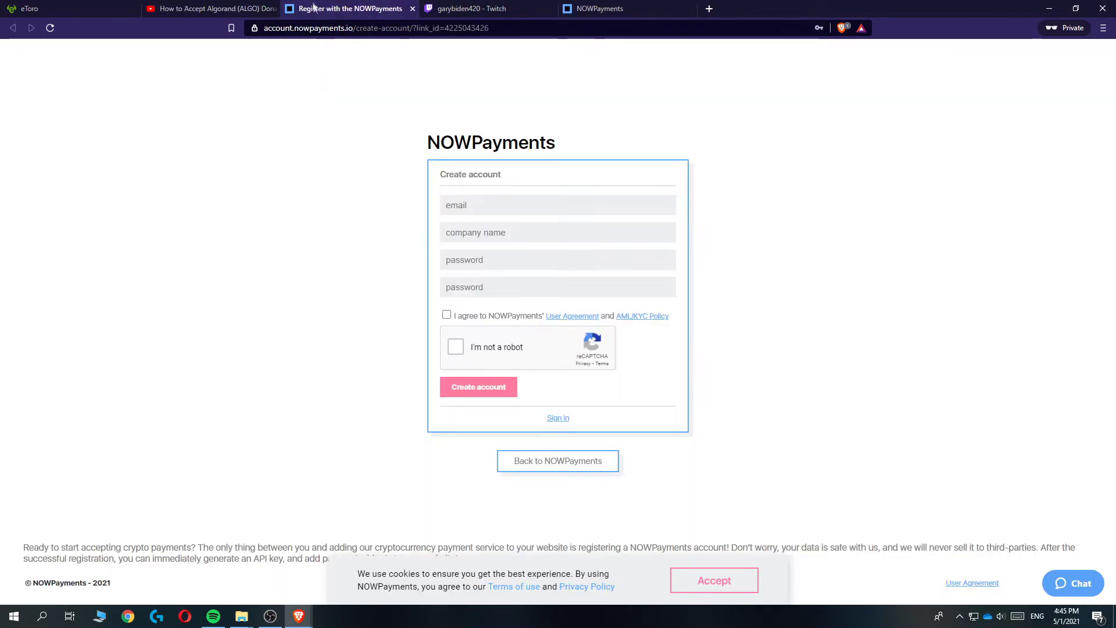
{"action": "left_click_drag", "start_coordinate": [433, 140], "coordinate": [570, 145]}
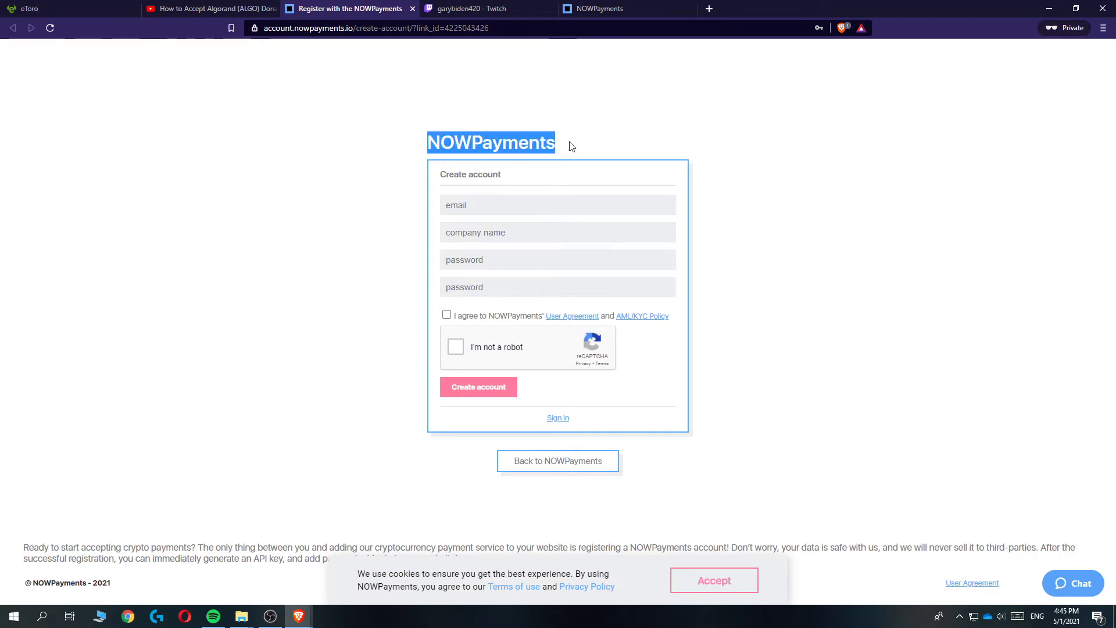
{"action": "left_click", "coordinate": [592, 141]}
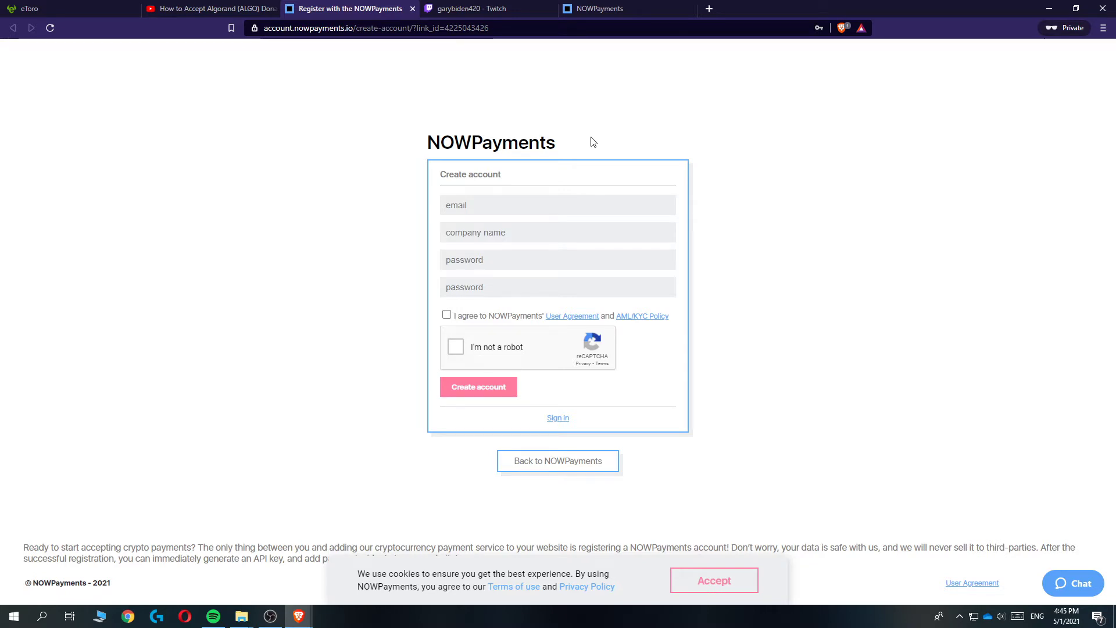
{"action": "left_click_drag", "start_coordinate": [578, 154], "coordinate": [419, 140]}
{"action": "left_click", "coordinate": [383, 134]}
- Copy the active API key from the NOWPayments Store Settings page
{"action": "left_click", "coordinate": [599, 8]}
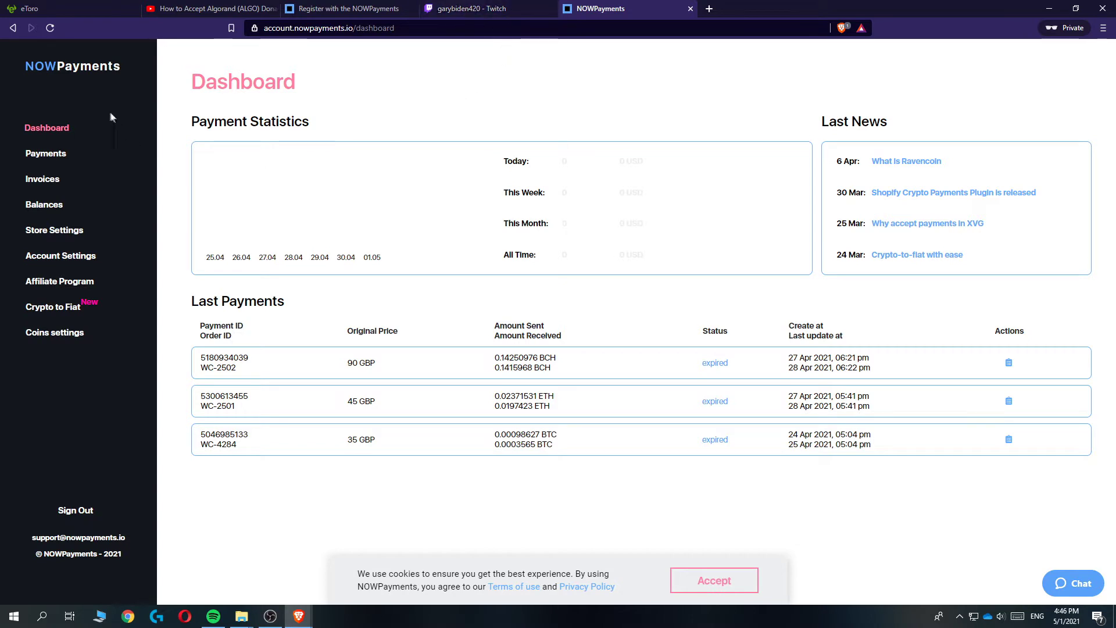
{"action": "left_click", "coordinate": [60, 229]}
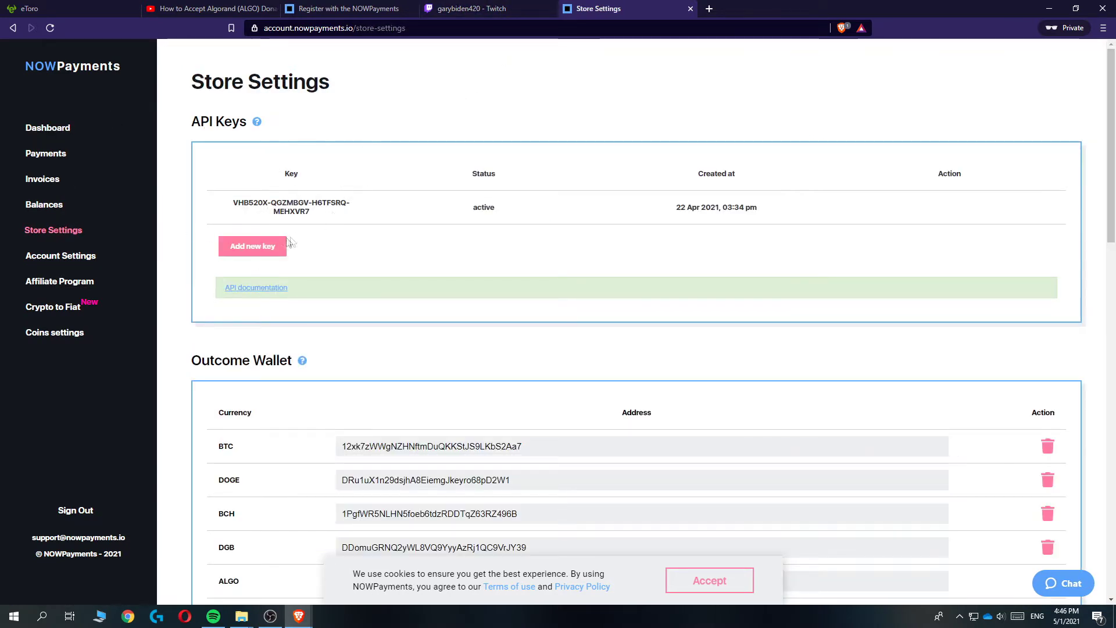
{"action": "mouse_move", "coordinate": [327, 219]}
{"action": "left_mouse_down"}
{"action": "mouse_move", "coordinate": [221, 192]}
{"action": "mouse_move", "coordinate": [337, 236]}
{"action": "left_mouse_up"}
{"action": "left_click_drag", "start_coordinate": [285, 236], "coordinate": [233, 203]}
{"action": "right_click", "coordinate": [233, 207]}
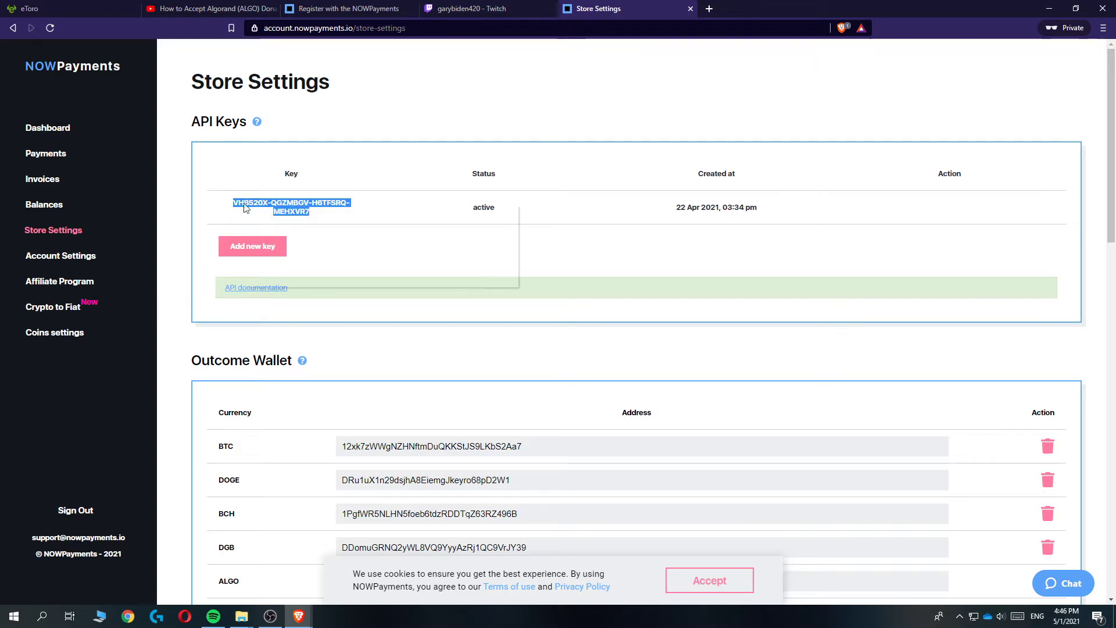
{"action": "left_click", "coordinate": [273, 218]}
{"action": "scroll", "coordinate": [291, 192], "scroll_direction": "down", "scroll_amount": 5}
- Add another outcome wallet row, leaving its currency as ICX with no address
{"action": "scroll", "coordinate": [295, 179], "scroll_direction": "up", "scroll_amount": 1}
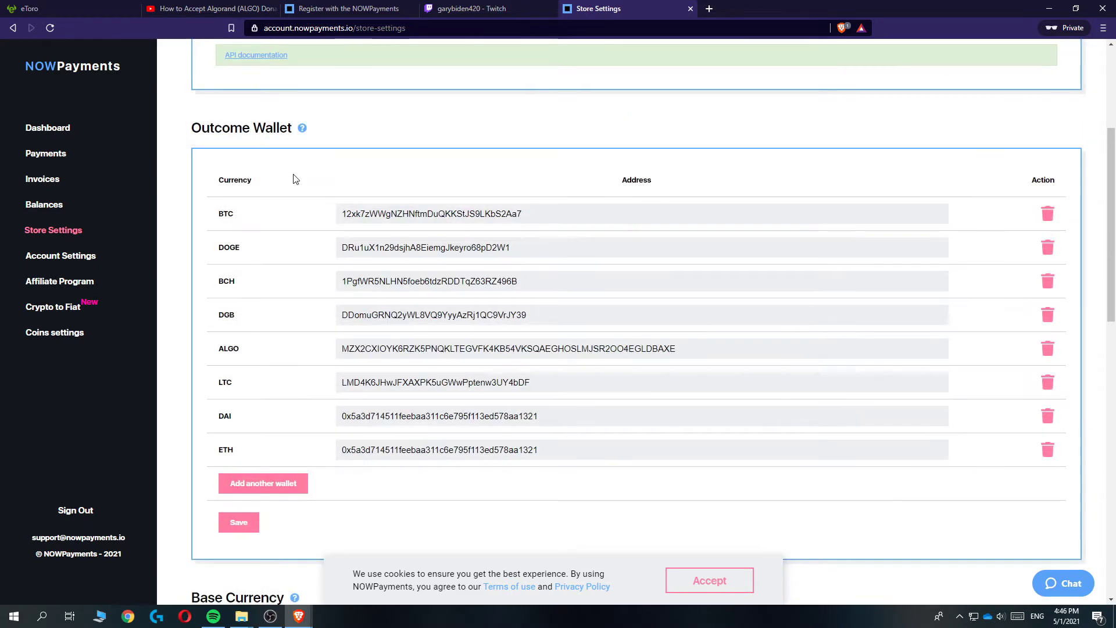
{"action": "left_click_drag", "start_coordinate": [201, 120], "coordinate": [308, 117]}
{"action": "left_click", "coordinate": [314, 161]}
{"action": "scroll", "coordinate": [356, 372], "scroll_direction": "down", "scroll_amount": 1}
{"action": "left_click", "coordinate": [254, 426]}
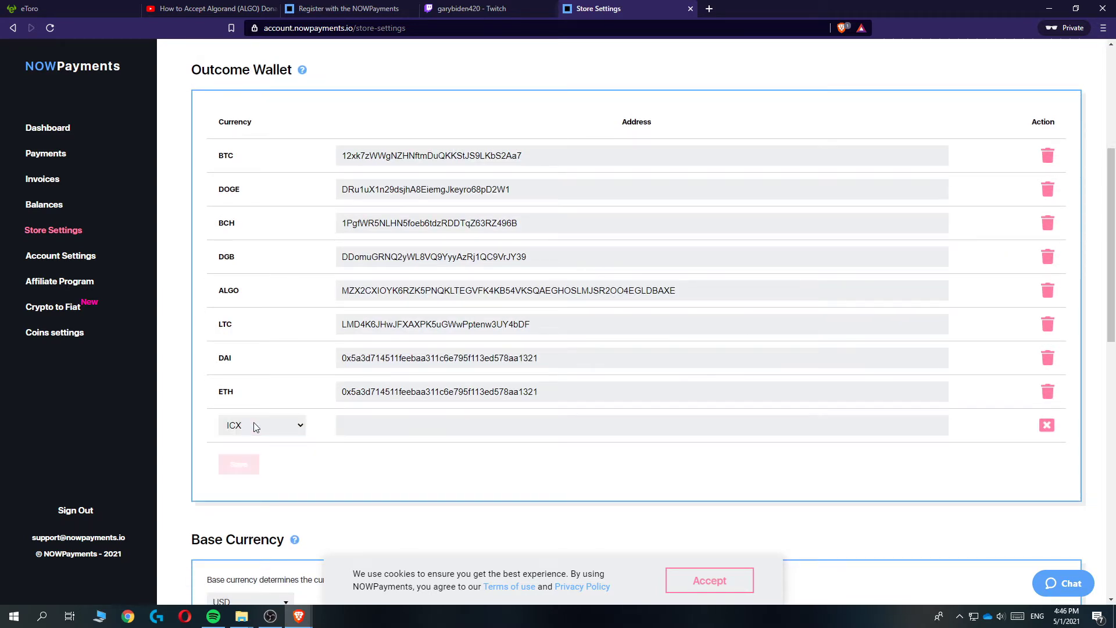
{"action": "left_click", "coordinate": [256, 426]}
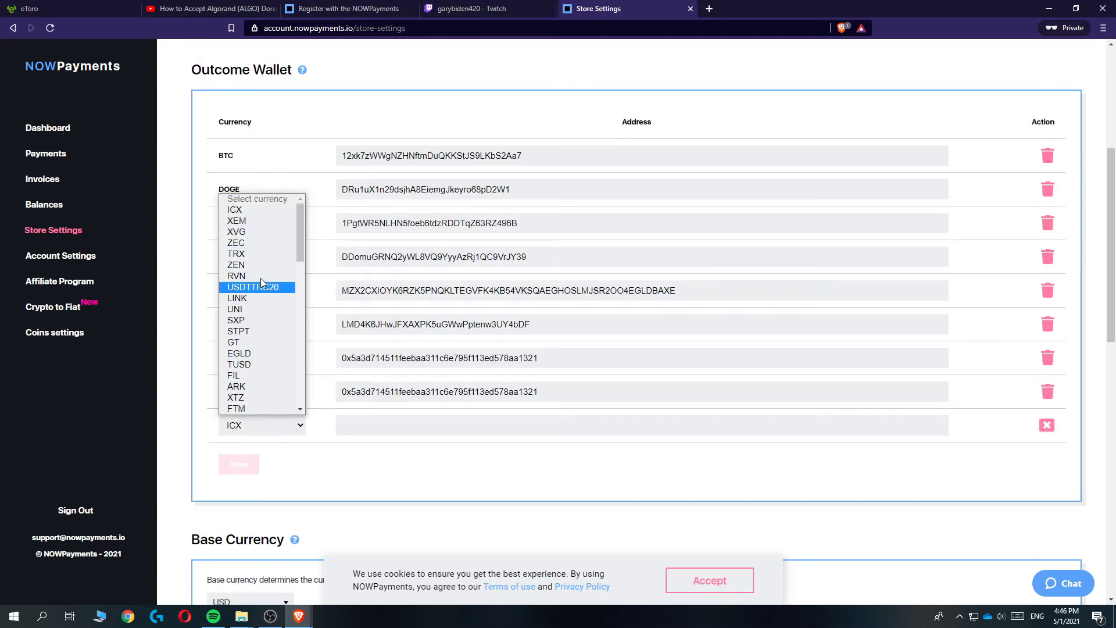
{"action": "left_click", "coordinate": [237, 154]}
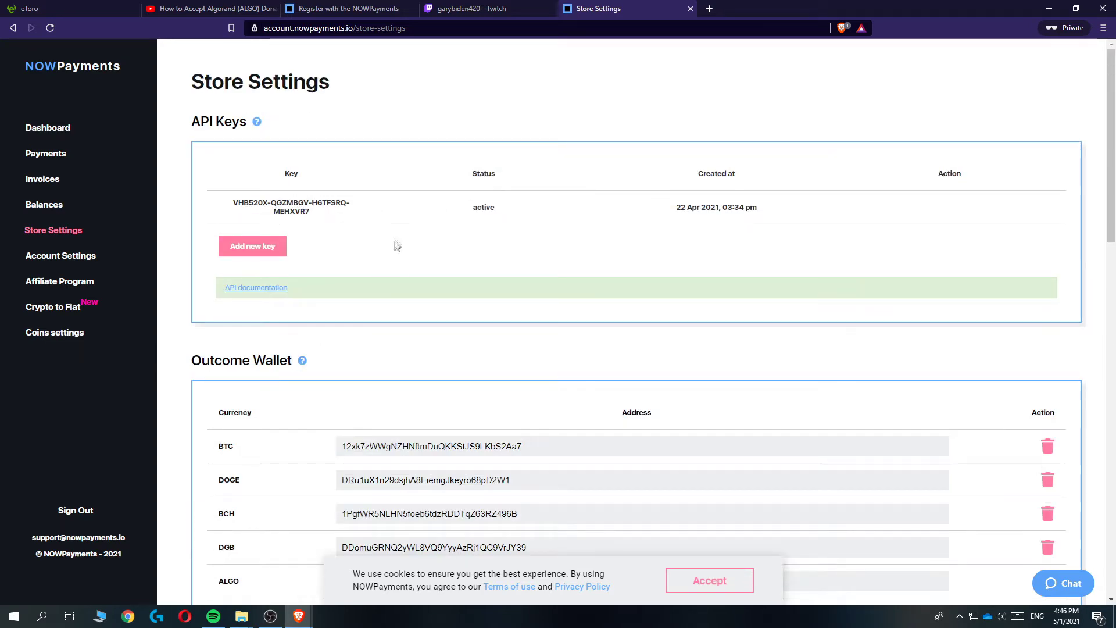
{"action": "left_click", "coordinate": [709, 8]}
- Load nowpayments.io in the new tab and dismiss the cookie notice
{"action": "type", "text": "nowp"}
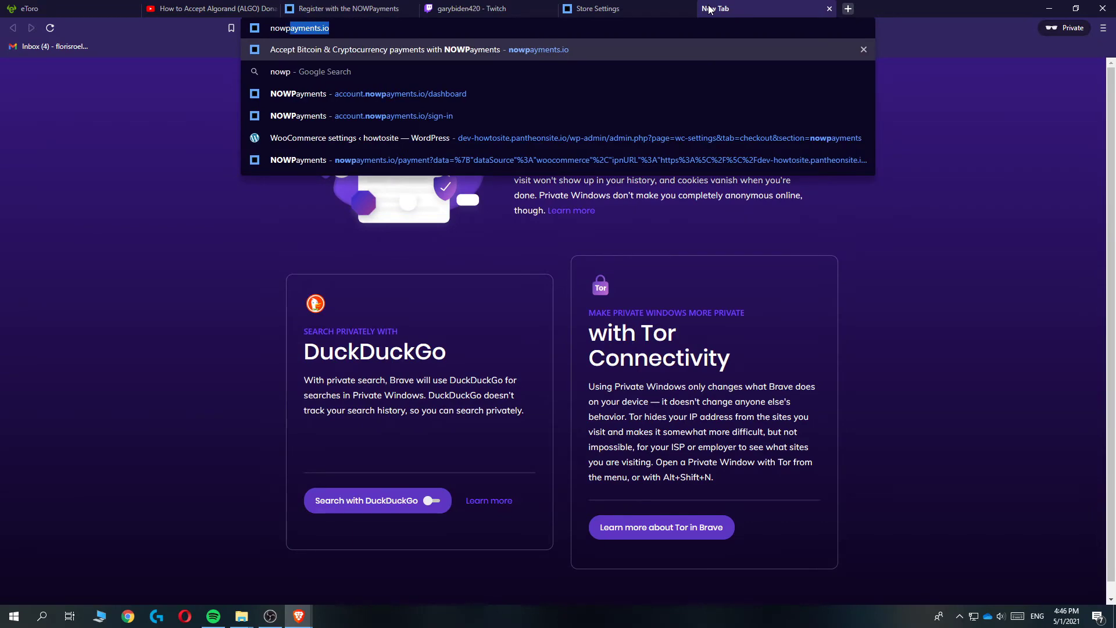
{"action": "key", "text": "Right"}
{"action": "key", "text": "Return"}
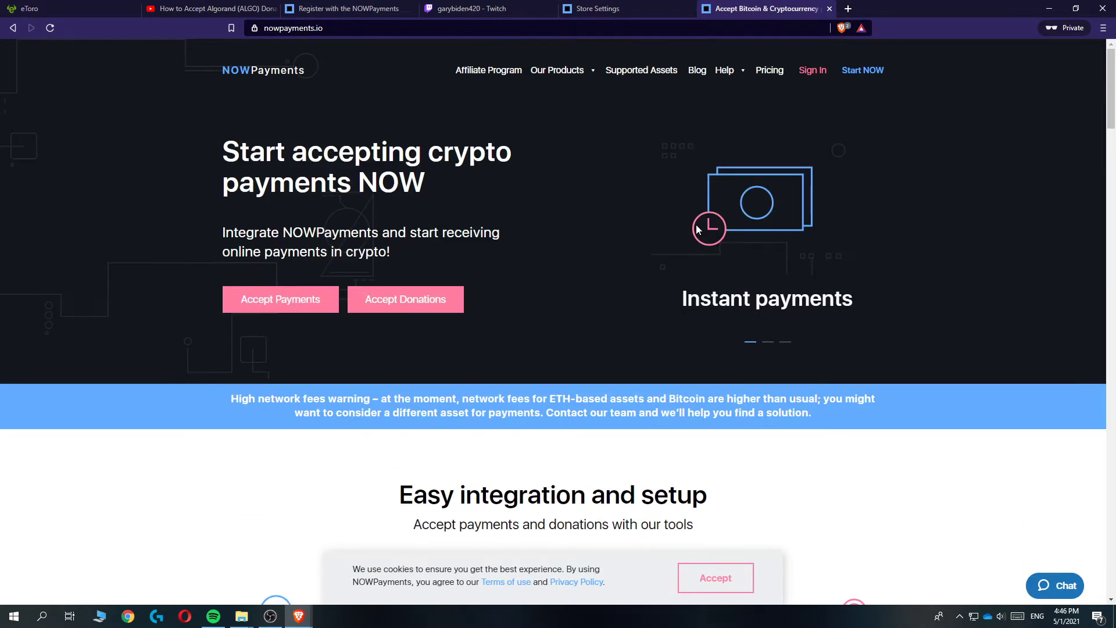
{"action": "left_click", "coordinate": [715, 579]}
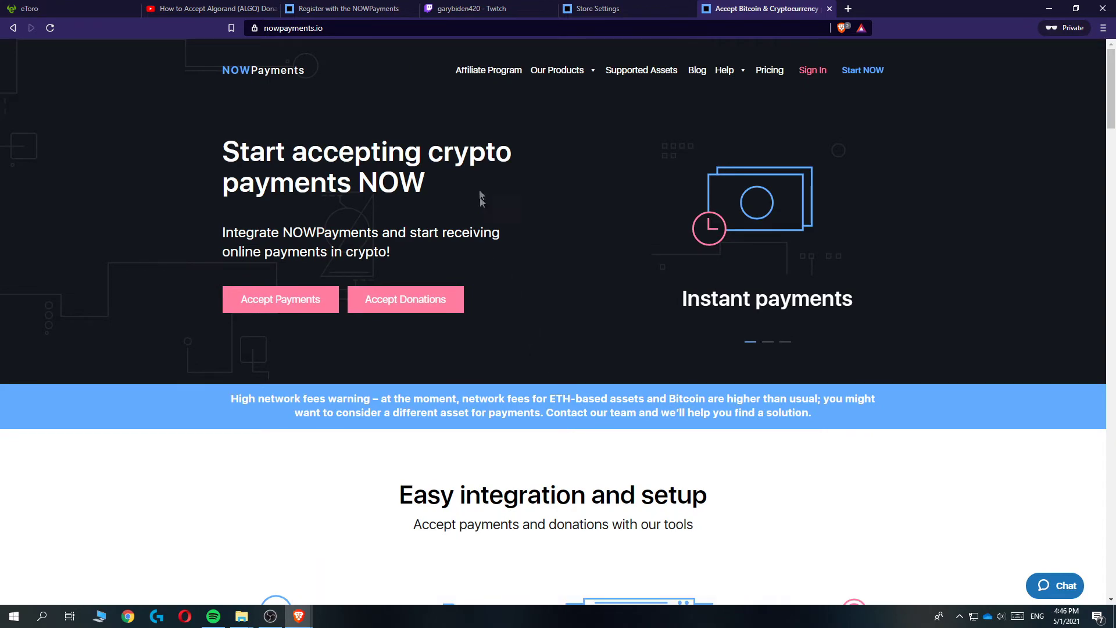
- Go to Our Products > Accept Donations and open the Generate Buttons page
{"action": "mouse_move", "coordinate": [555, 72]}
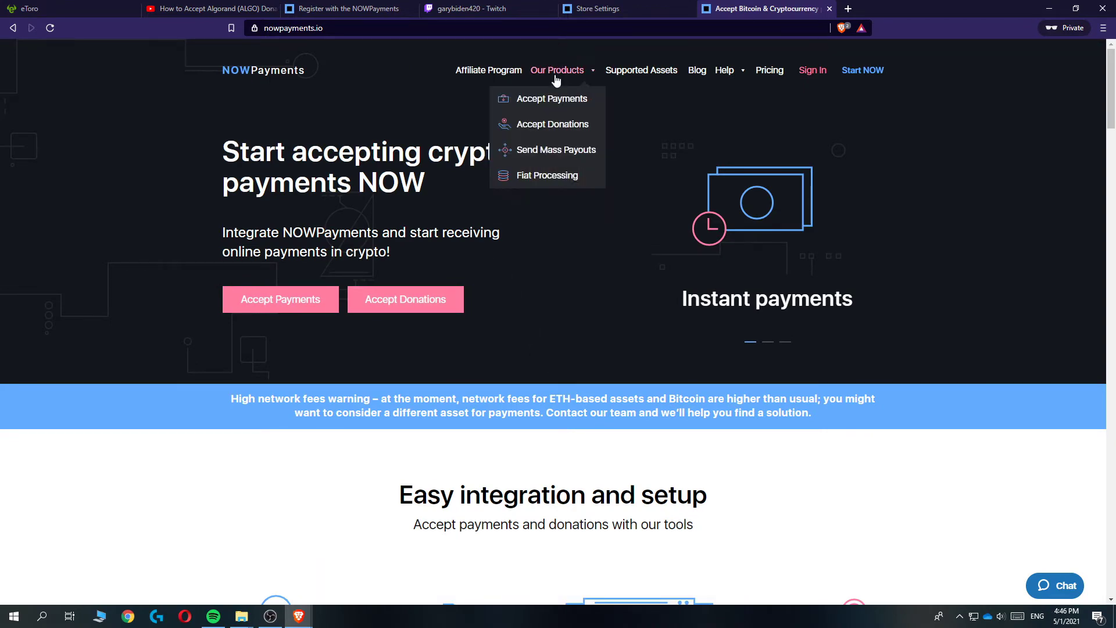
{"action": "left_click", "coordinate": [536, 125]}
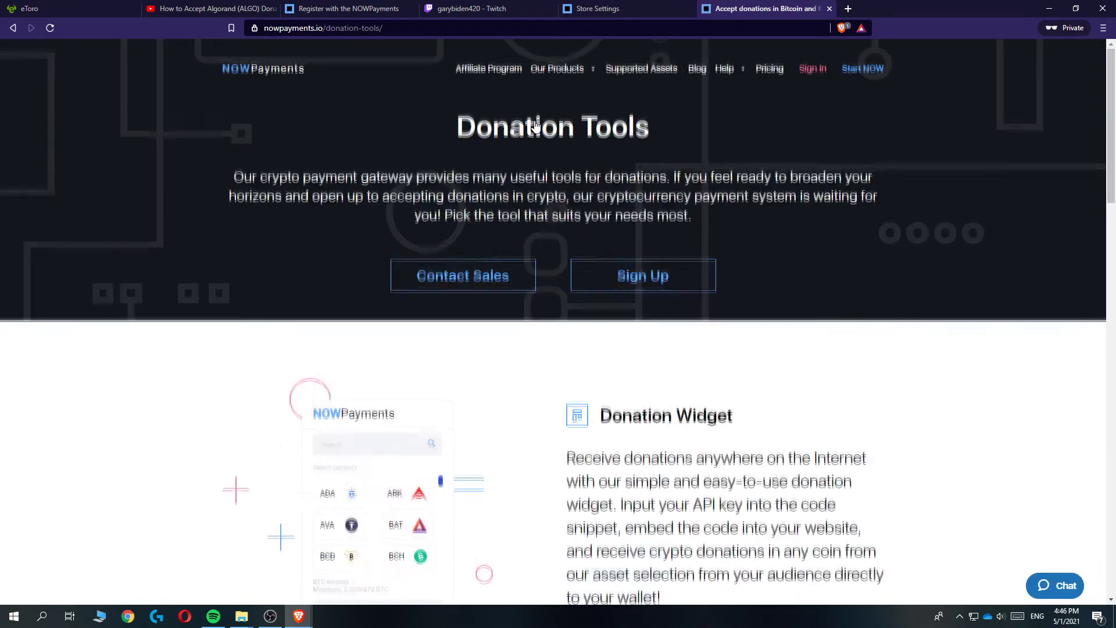
{"action": "scroll", "coordinate": [535, 125], "scroll_direction": "down", "scroll_amount": 3}
{"action": "scroll", "coordinate": [535, 124], "scroll_direction": "down", "scroll_amount": 5}
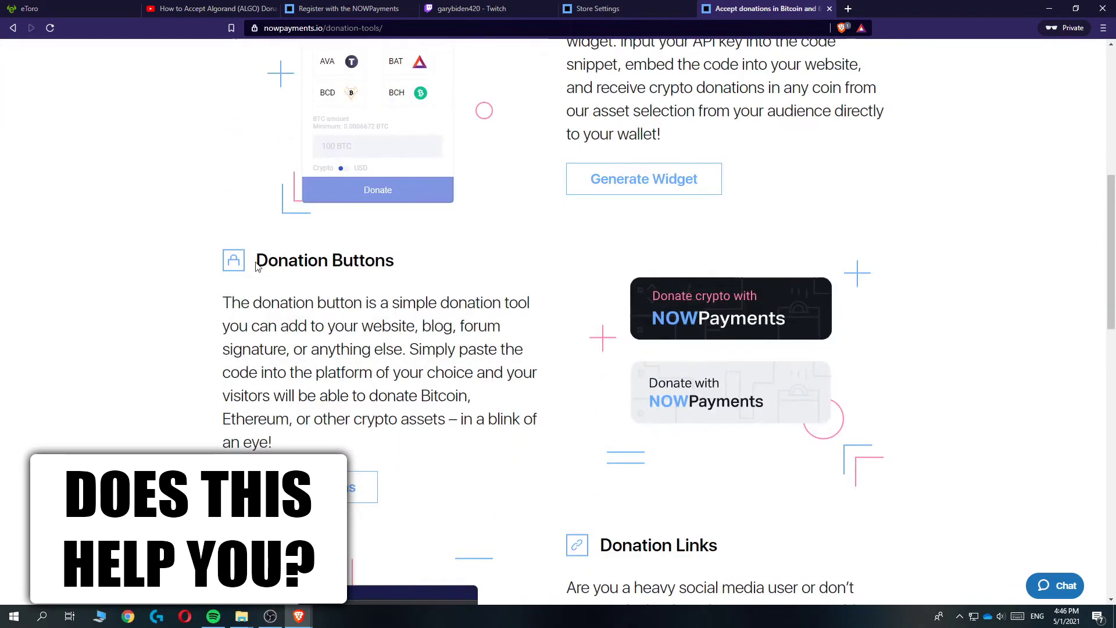
{"action": "left_click_drag", "start_coordinate": [254, 259], "coordinate": [459, 396]}
{"action": "scroll", "coordinate": [459, 397], "scroll_direction": "down", "scroll_amount": 2}
{"action": "left_click", "coordinate": [407, 384]}
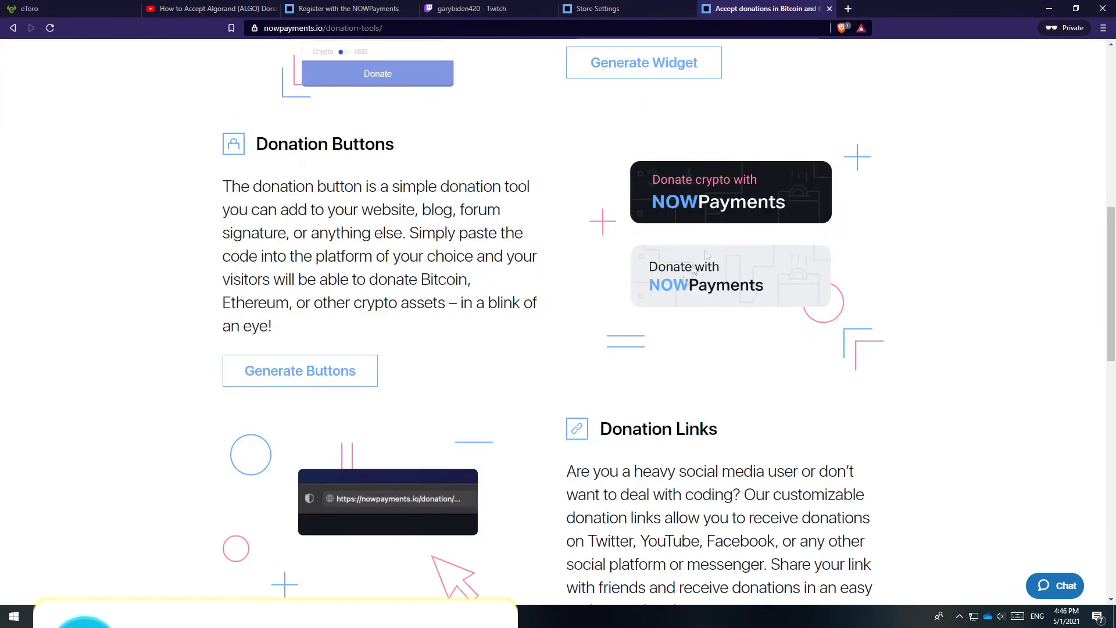
{"action": "left_click", "coordinate": [344, 369]}
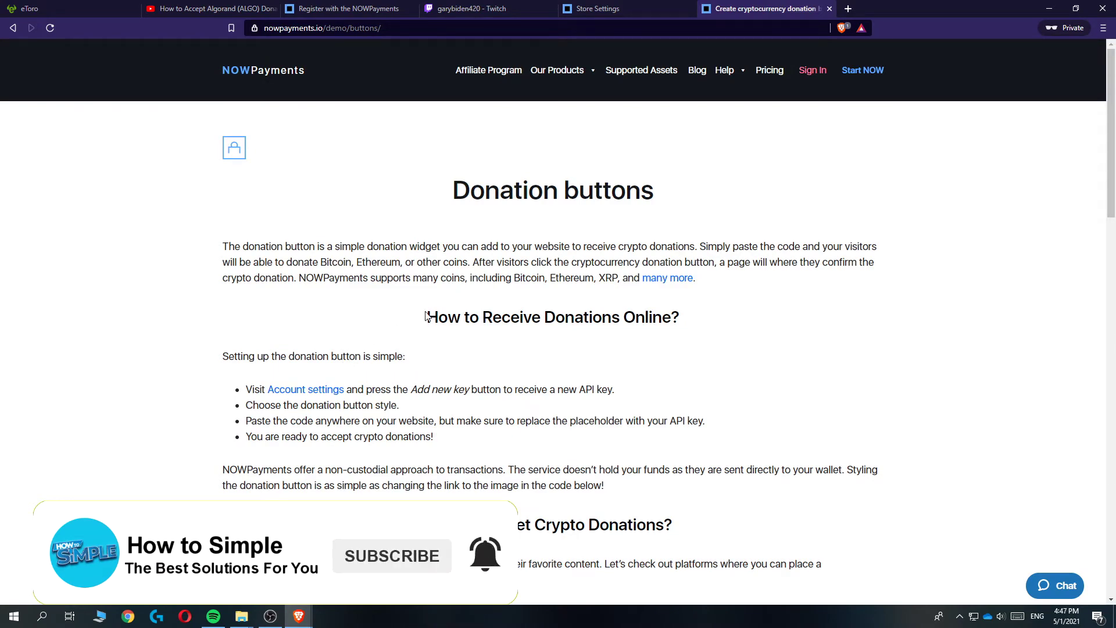
- Paste the API key into the button generator and keep the Black button style
{"action": "scroll", "coordinate": [441, 337], "scroll_direction": "down", "scroll_amount": 3}
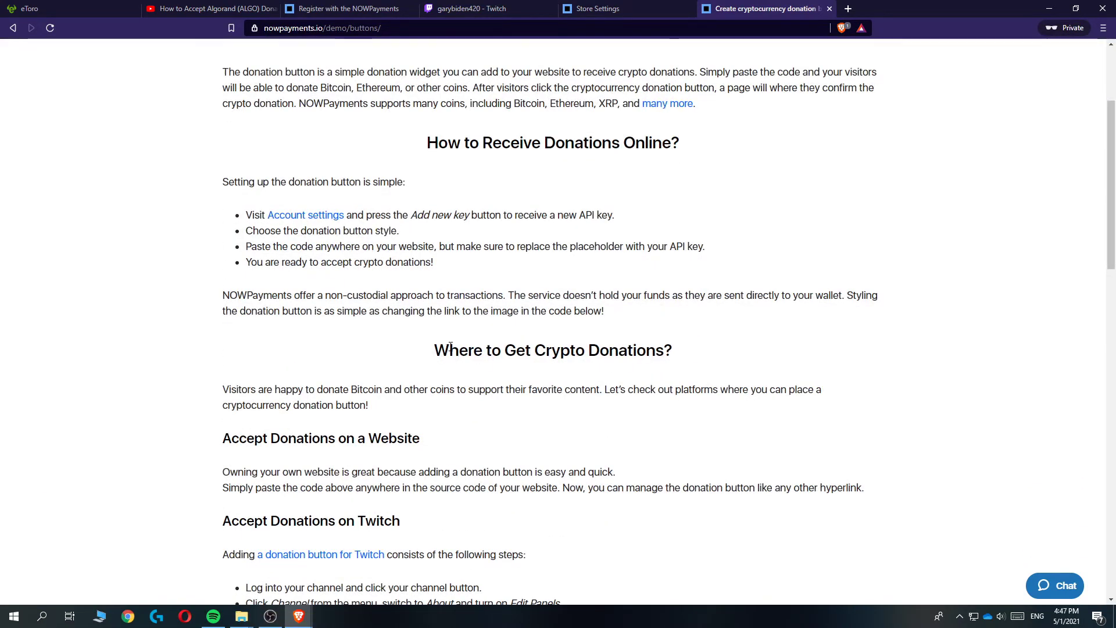
{"action": "scroll", "coordinate": [450, 347], "scroll_direction": "down", "scroll_amount": 10}
{"action": "left_click", "coordinate": [279, 309]}
{"action": "key", "text": "ctrl+v"}
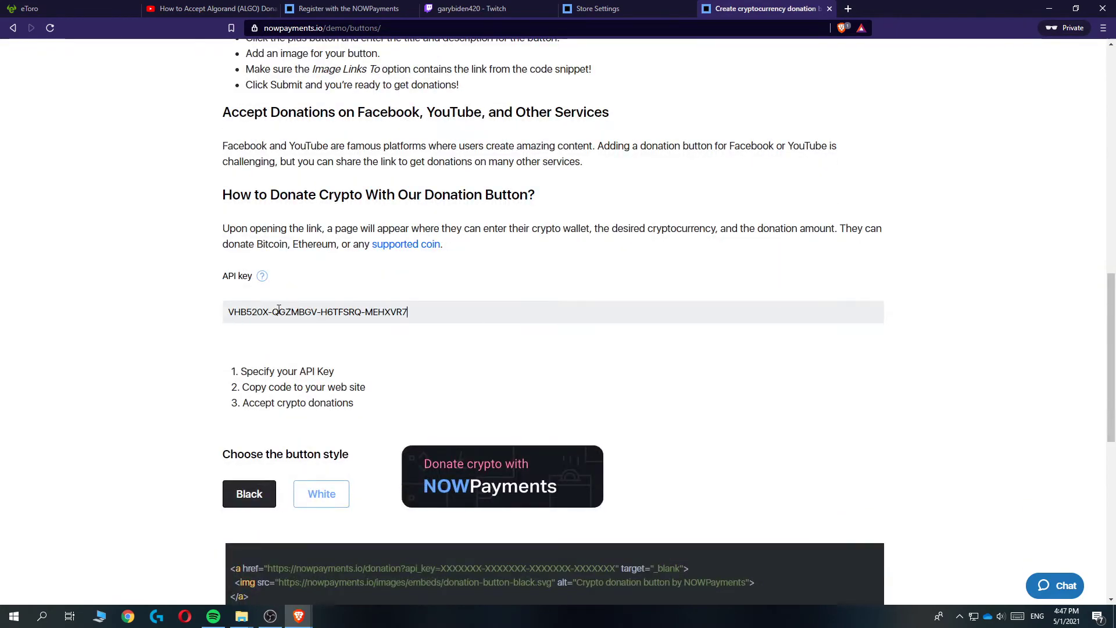
{"action": "scroll", "coordinate": [279, 290], "scroll_direction": "down", "scroll_amount": 3}
{"action": "left_click_drag", "start_coordinate": [420, 303], "coordinate": [511, 316]}
{"action": "left_click", "coordinate": [322, 317]}
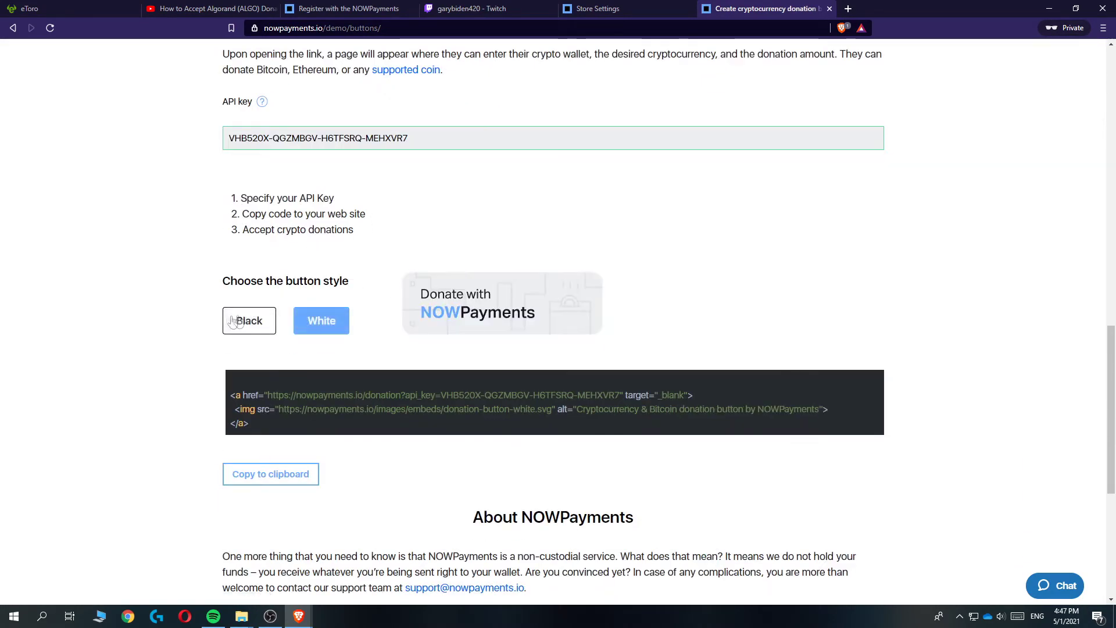
{"action": "left_click", "coordinate": [235, 321]}
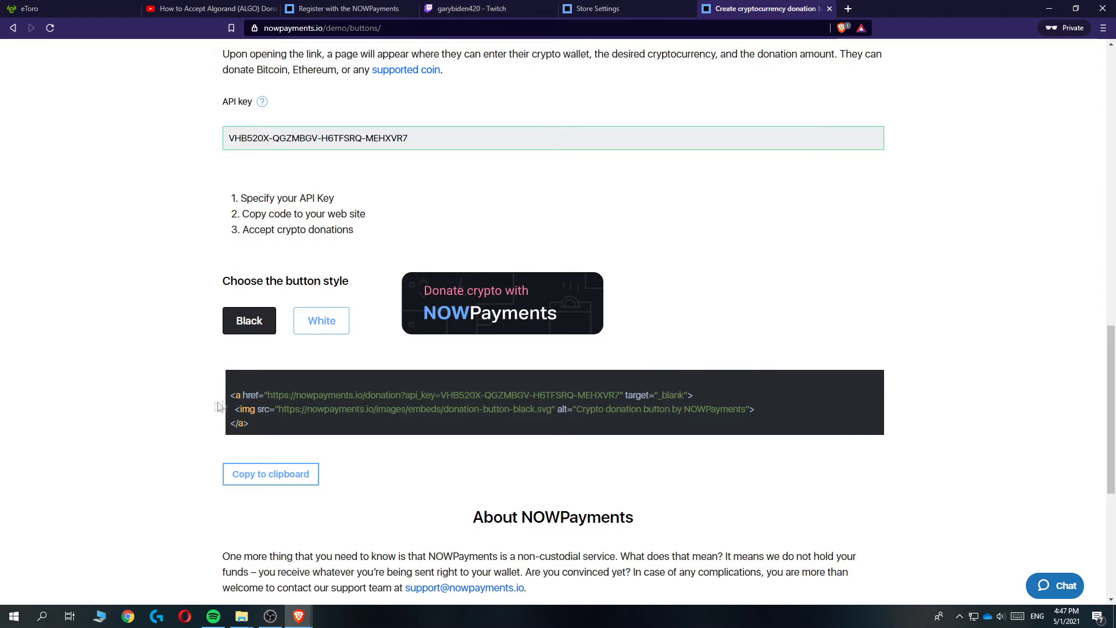
- Copy the donation page URL from the generated embed code's href
{"action": "left_click_drag", "start_coordinate": [256, 430], "coordinate": [618, 396]}
{"action": "left_click", "coordinate": [263, 397]}
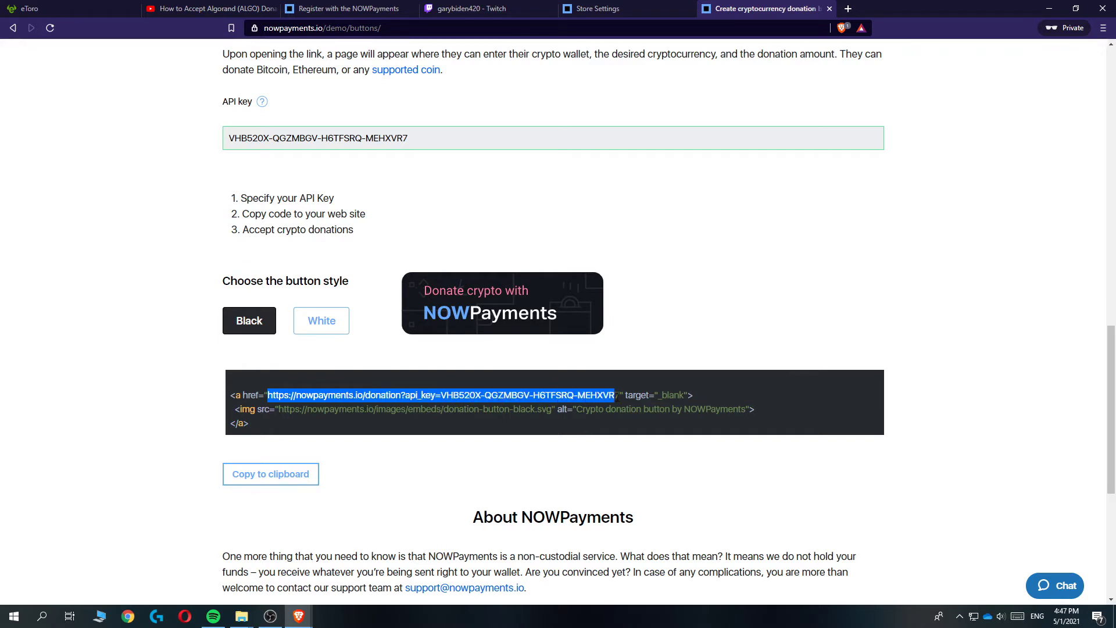
{"action": "right_click", "coordinate": [617, 396]}
{"action": "left_click", "coordinate": [635, 401]}
{"action": "left_click", "coordinate": [393, 426]}
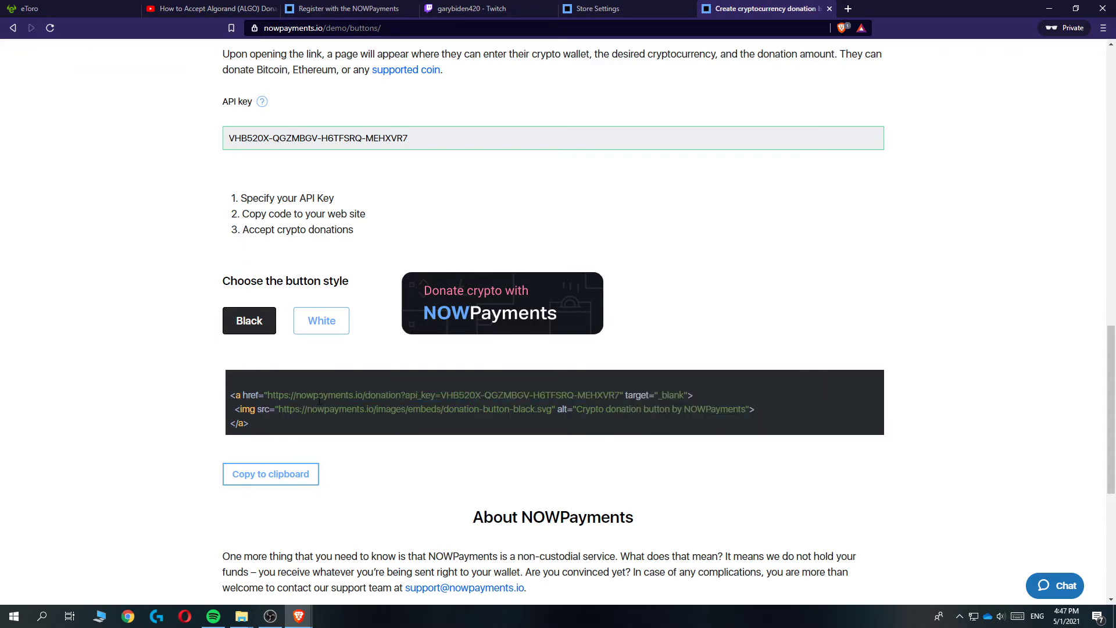
{"action": "left_click", "coordinate": [472, 8]}
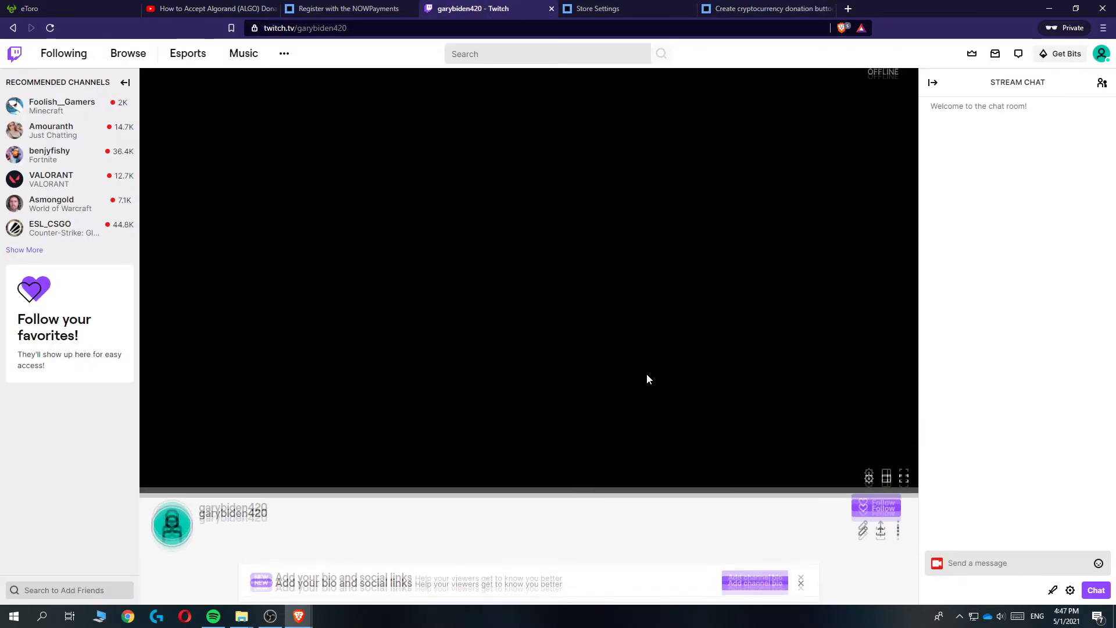
- Turn on Edit Panels and title a new panel 'Crypto Donations'
{"action": "scroll", "coordinate": [423, 381], "scroll_direction": "down", "scroll_amount": 5}
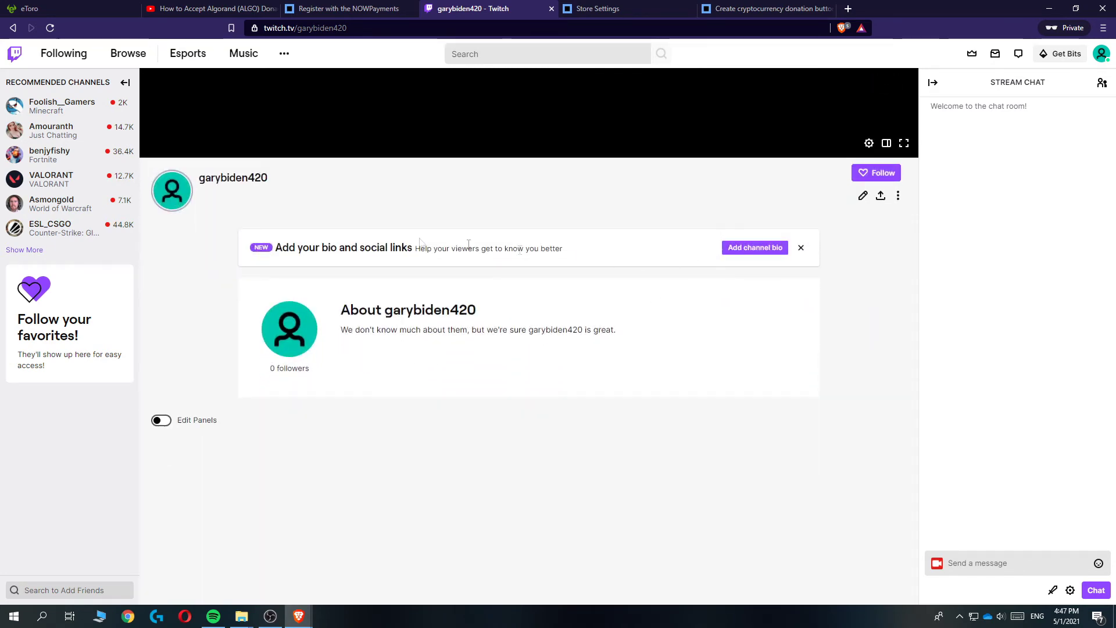
{"action": "scroll", "coordinate": [374, 260], "scroll_direction": "up", "scroll_amount": 3}
{"action": "scroll", "coordinate": [215, 473], "scroll_direction": "down", "scroll_amount": 6}
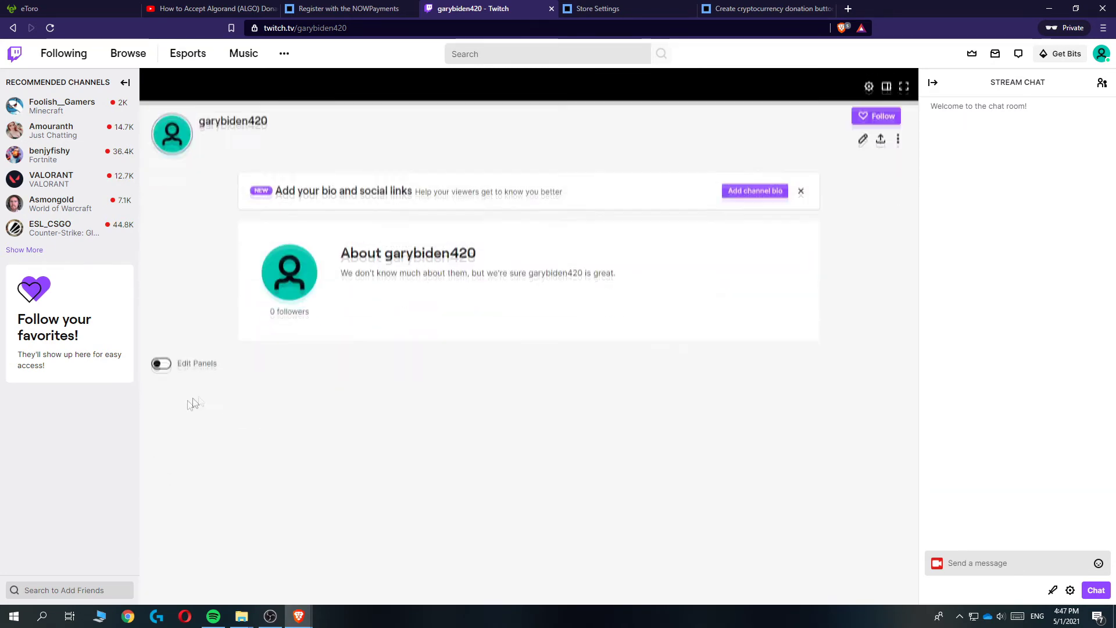
{"action": "left_click", "coordinate": [160, 362]}
{"action": "scroll", "coordinate": [210, 294], "scroll_direction": "down", "scroll_amount": 4}
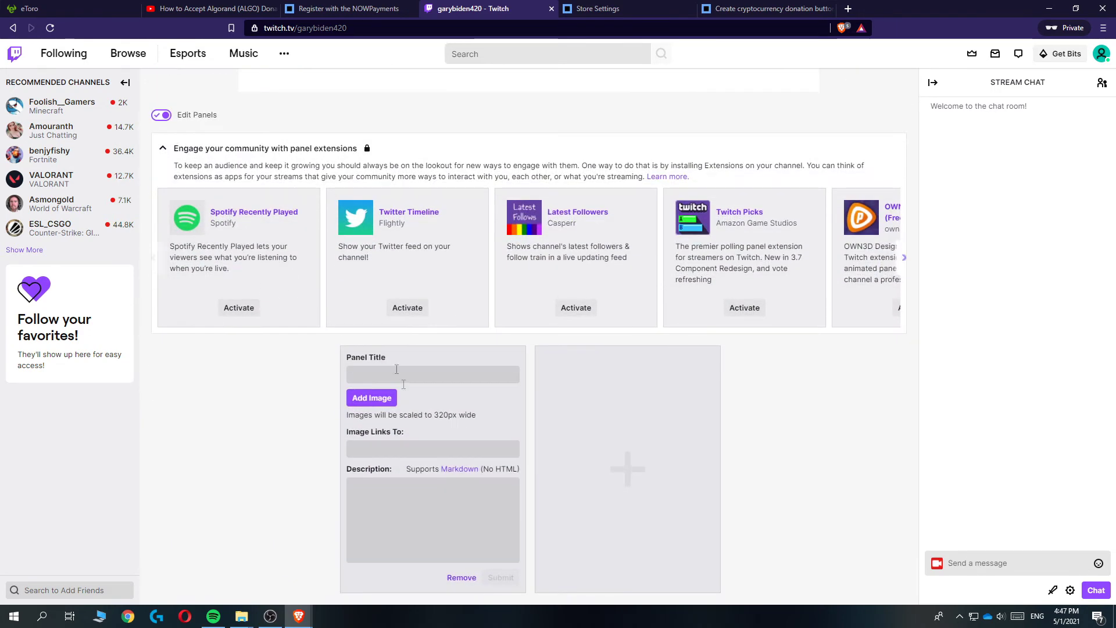
{"action": "left_click", "coordinate": [372, 367]}
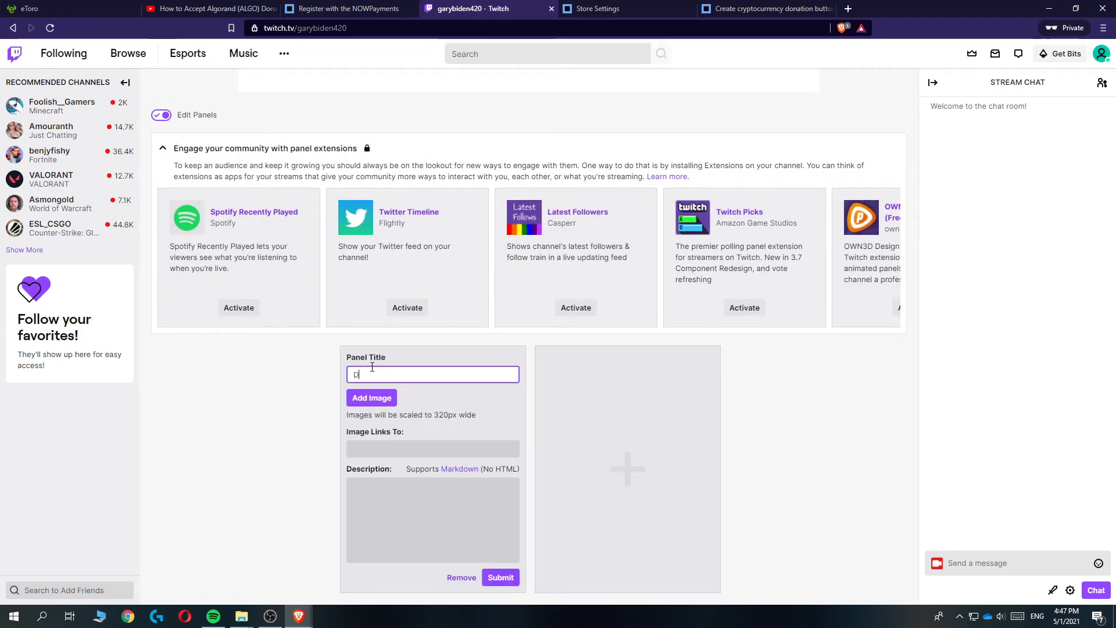
{"action": "type", "text": "Crypto Donations"}
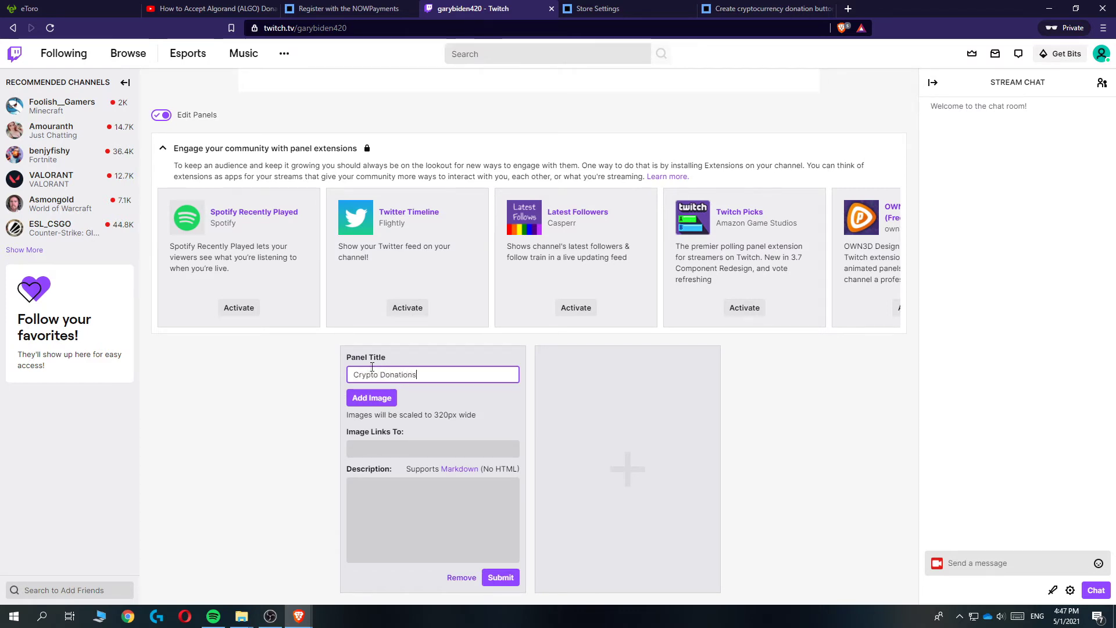
- Link the panel image to the donation URL with description 'Donate in crypto with NOWPayments.'
{"action": "left_click", "coordinate": [393, 449]}
{"action": "key", "text": "ctrl+v"}
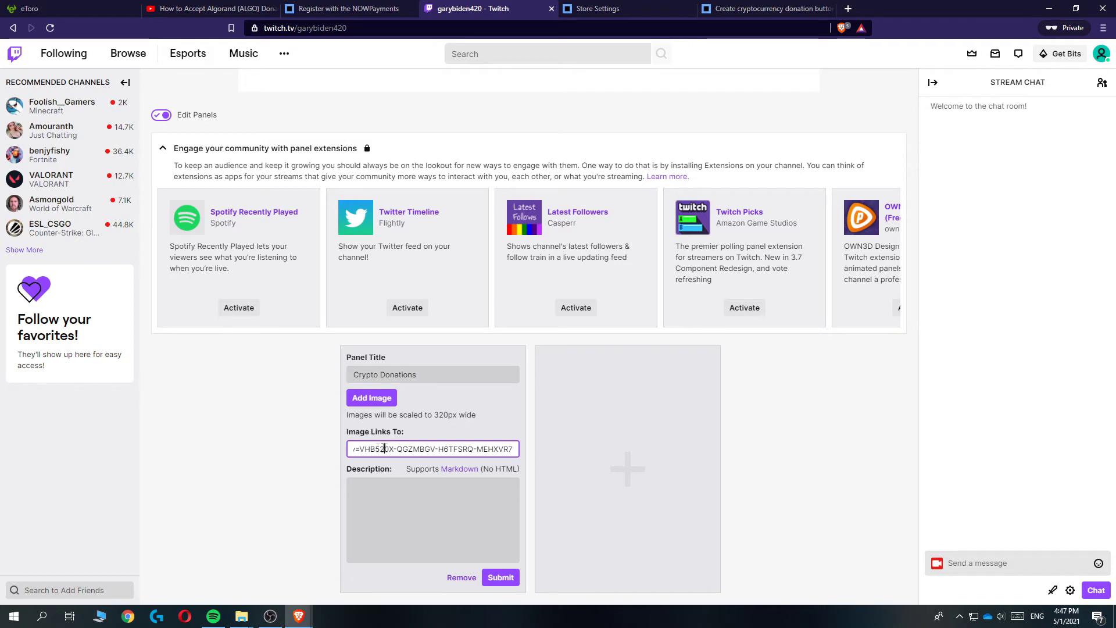
{"action": "left_click_drag", "start_coordinate": [393, 449], "coordinate": [655, 458]}
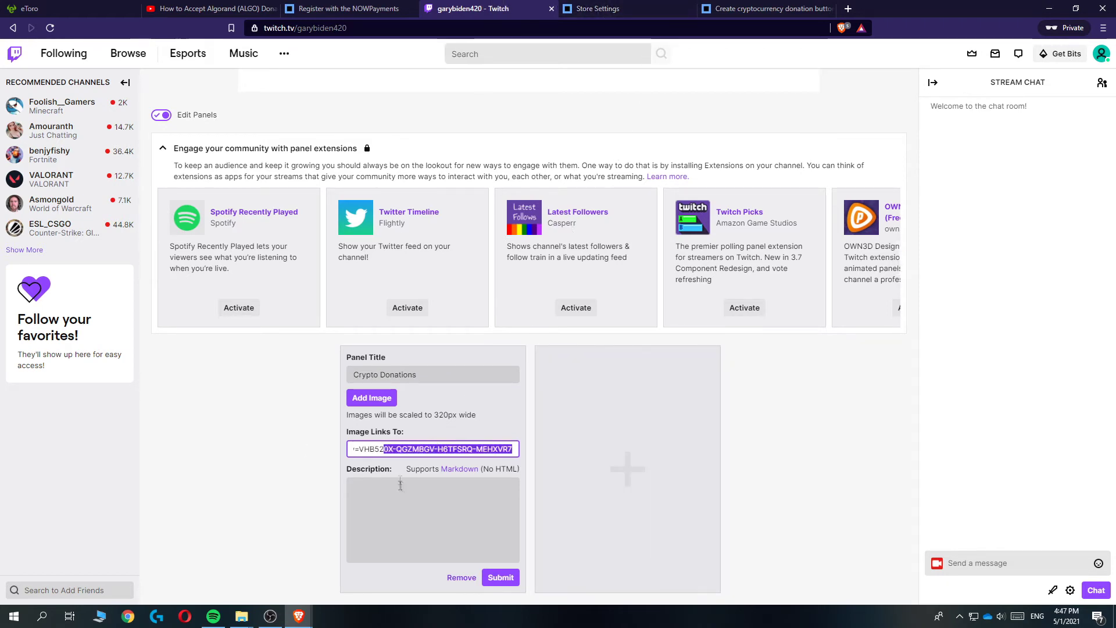
{"action": "left_click", "coordinate": [385, 489]}
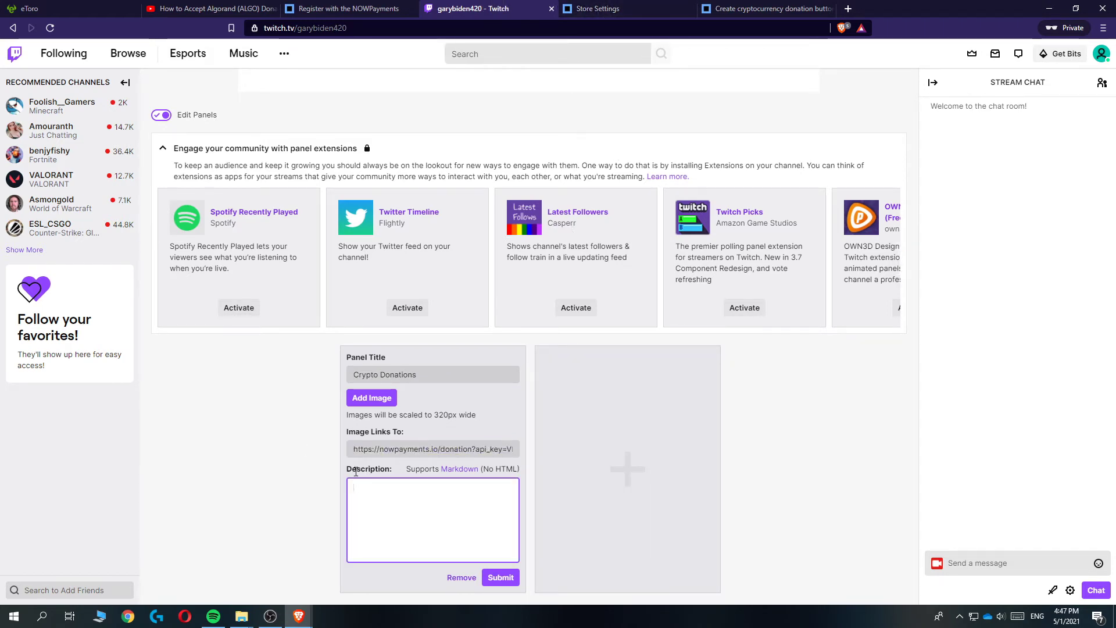
{"action": "key", "text": "BackSpace"}
{"action": "key", "text": "BackSpace"}
{"action": "key", "text": "BackSpace"}
{"action": "type", "text": "Don"}
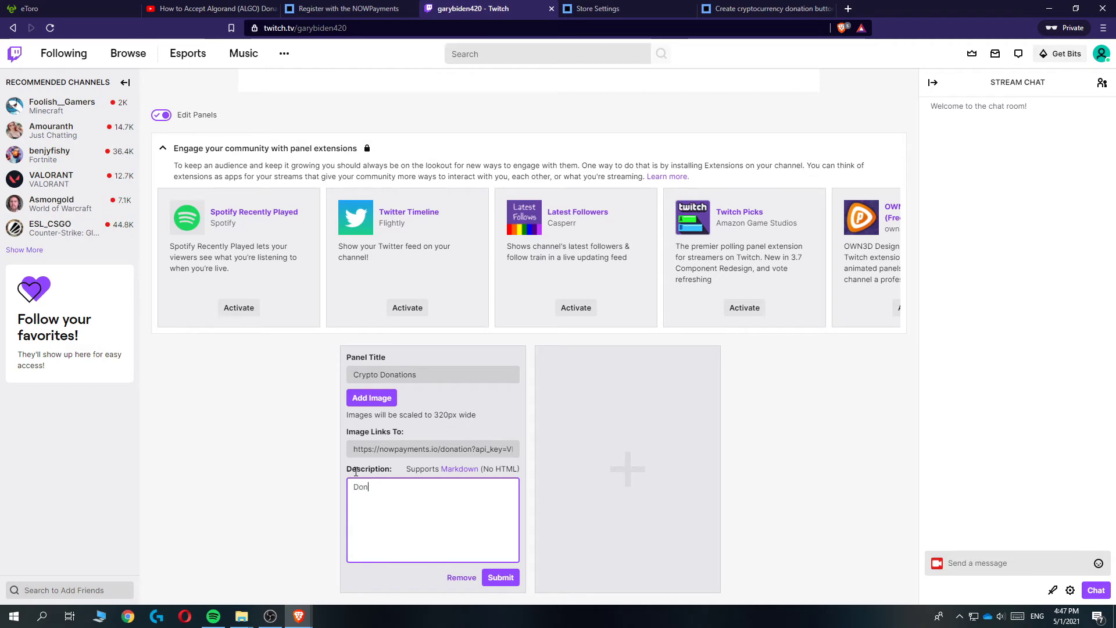
{"action": "type", "text": "atioin crypto with"}
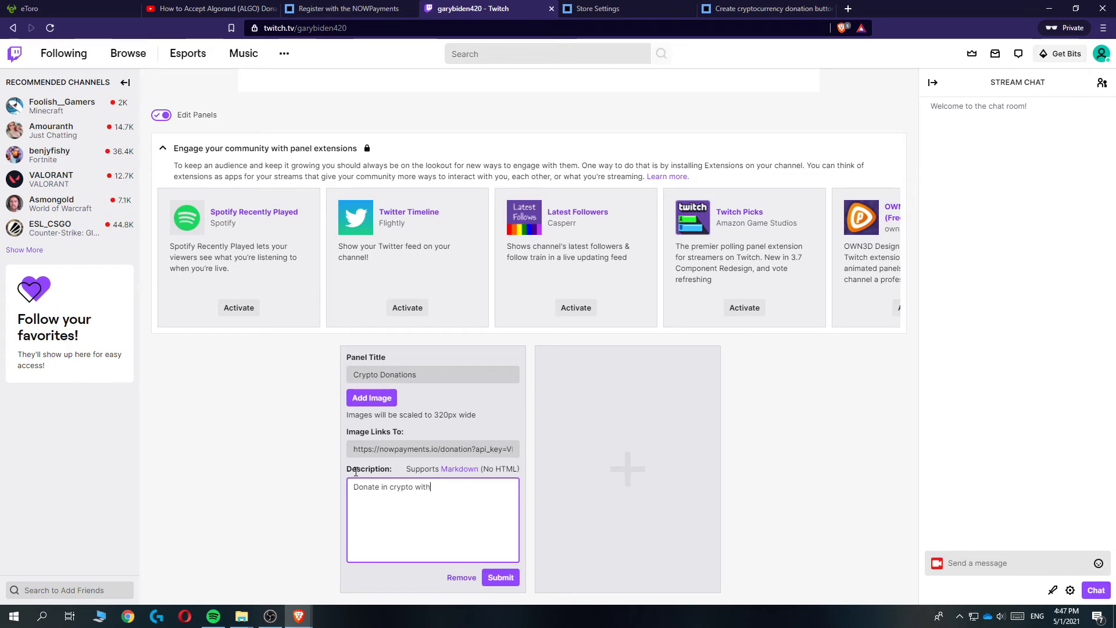
{"action": "type", "text": " NOWPay"}
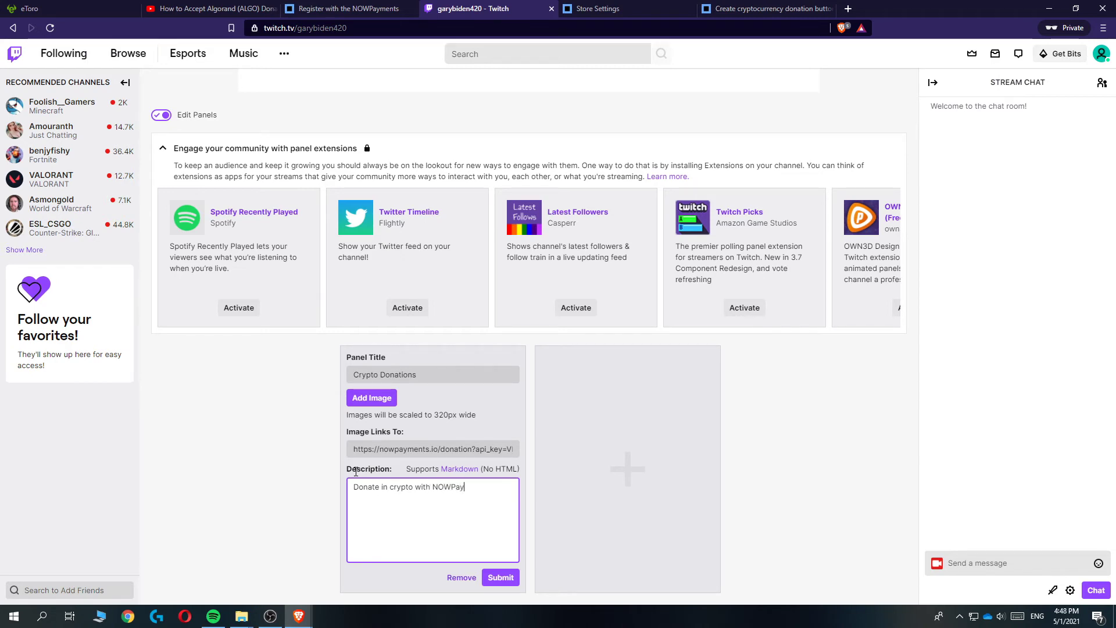
{"action": "type", "text": "ments."}
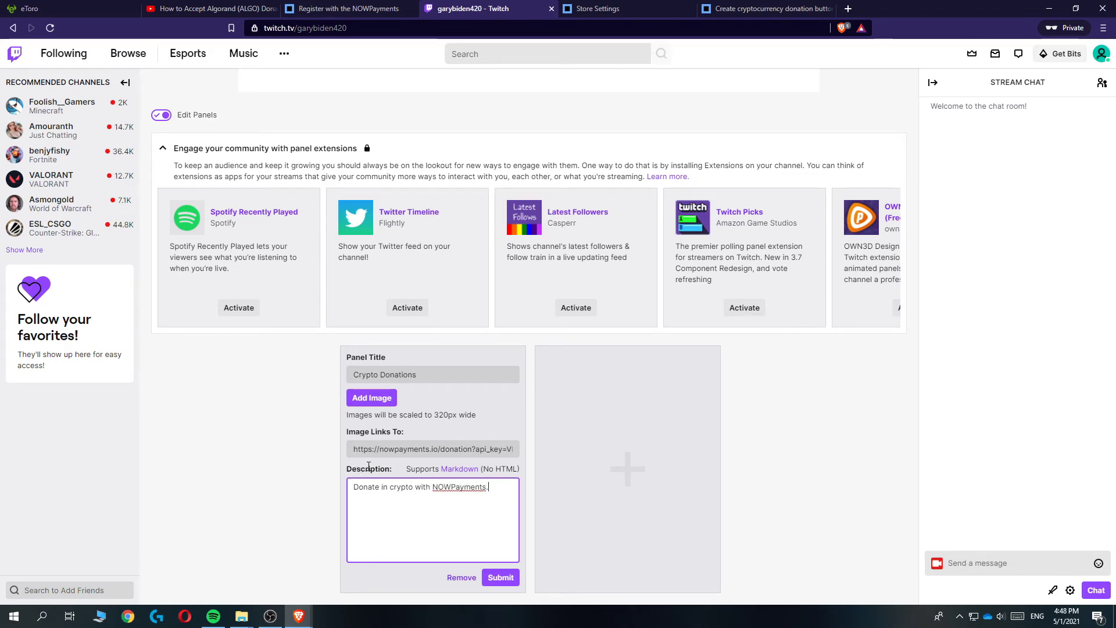
{"action": "left_click", "coordinate": [363, 399]}
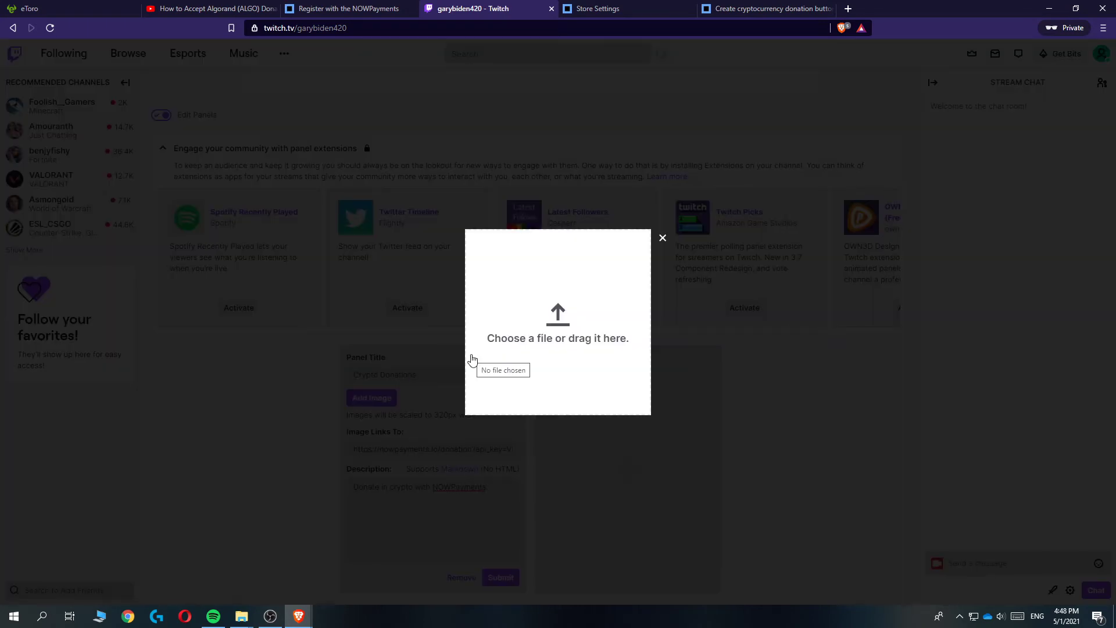
- Upload donatec.png as the Crypto Donations panel image
{"action": "left_click", "coordinate": [549, 339]}
{"action": "type", "text": "do"}
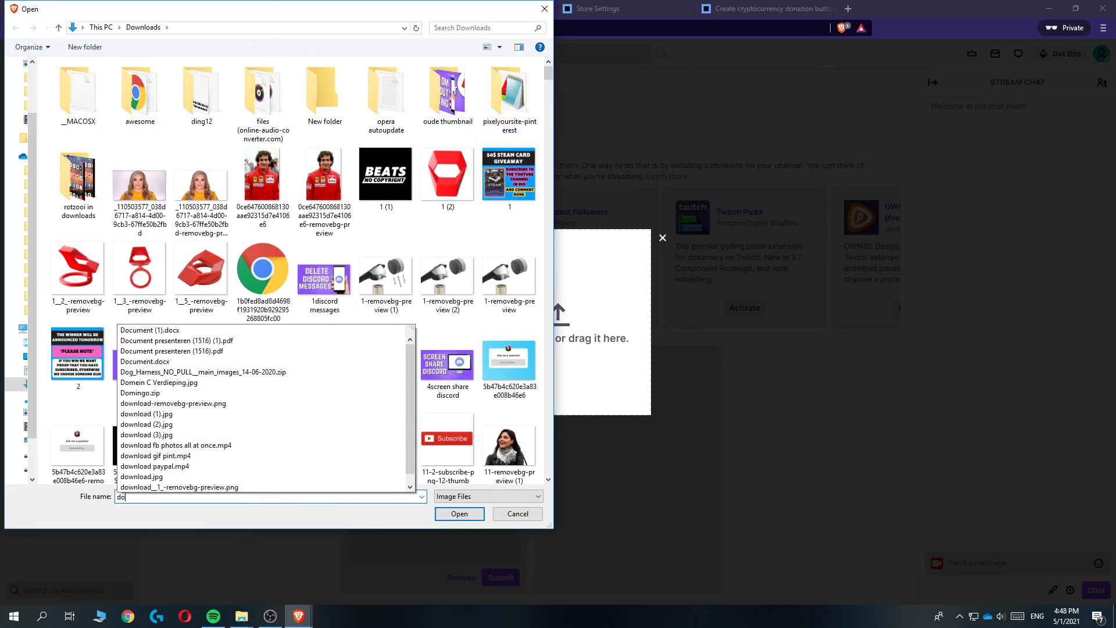
{"action": "type", "text": "natec"}
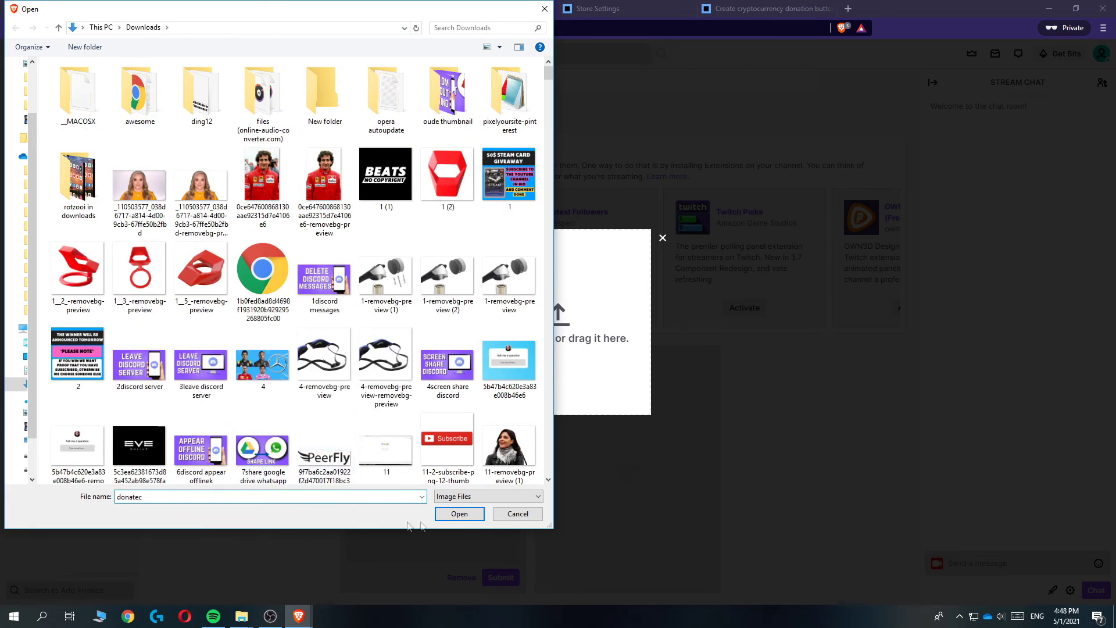
{"action": "left_click", "coordinate": [455, 517]}
{"action": "left_click", "coordinate": [631, 314]}
{"action": "type", "text": "dona"}
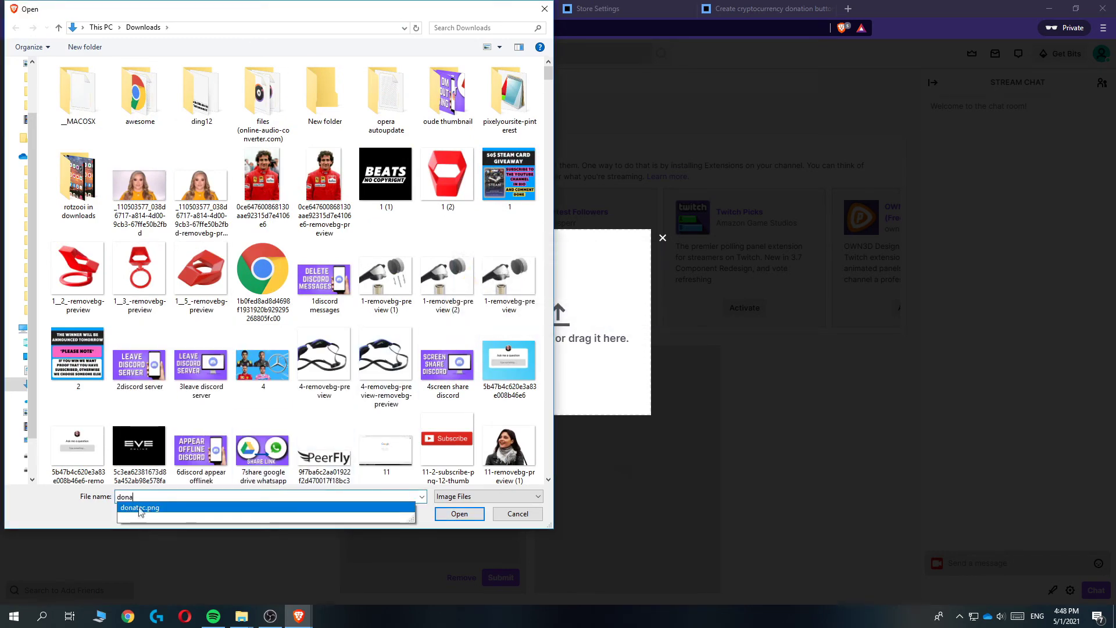
{"action": "left_click", "coordinate": [140, 510]}
{"action": "left_click", "coordinate": [459, 514]}
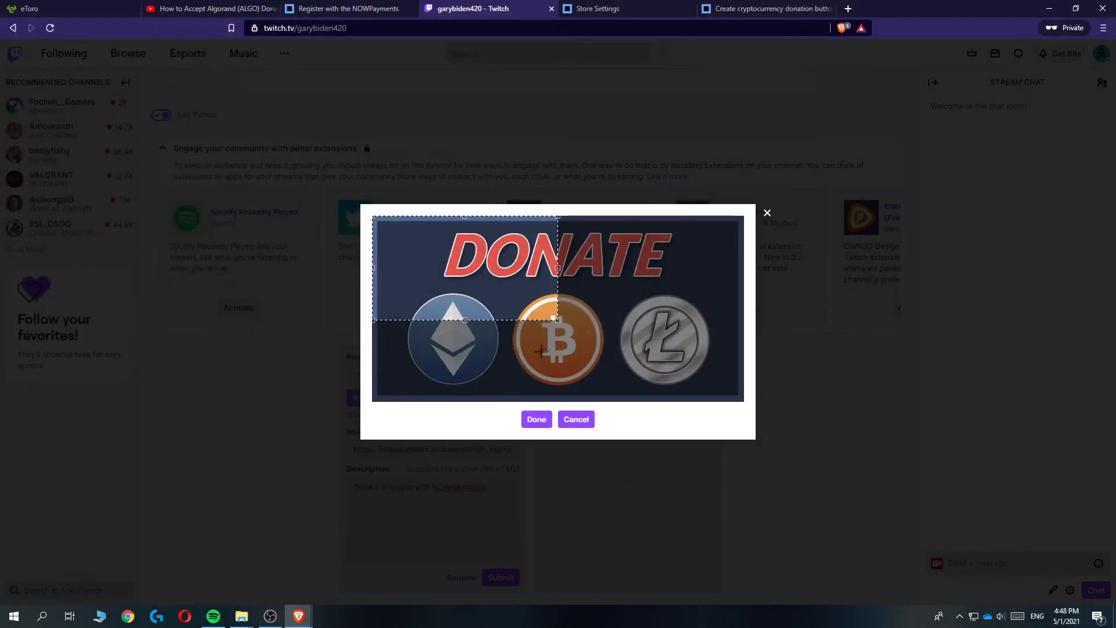
- Expand the crop to the full DONATE image and submit the panel
{"action": "left_click_drag", "start_coordinate": [559, 320], "coordinate": [859, 456]}
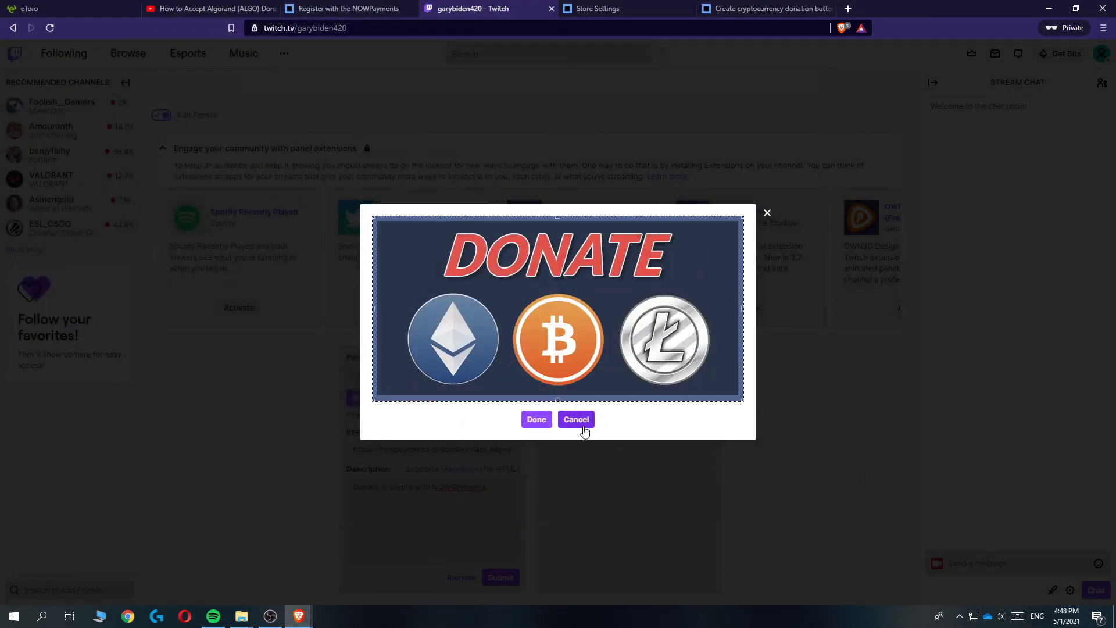
{"action": "left_click", "coordinate": [547, 422]}
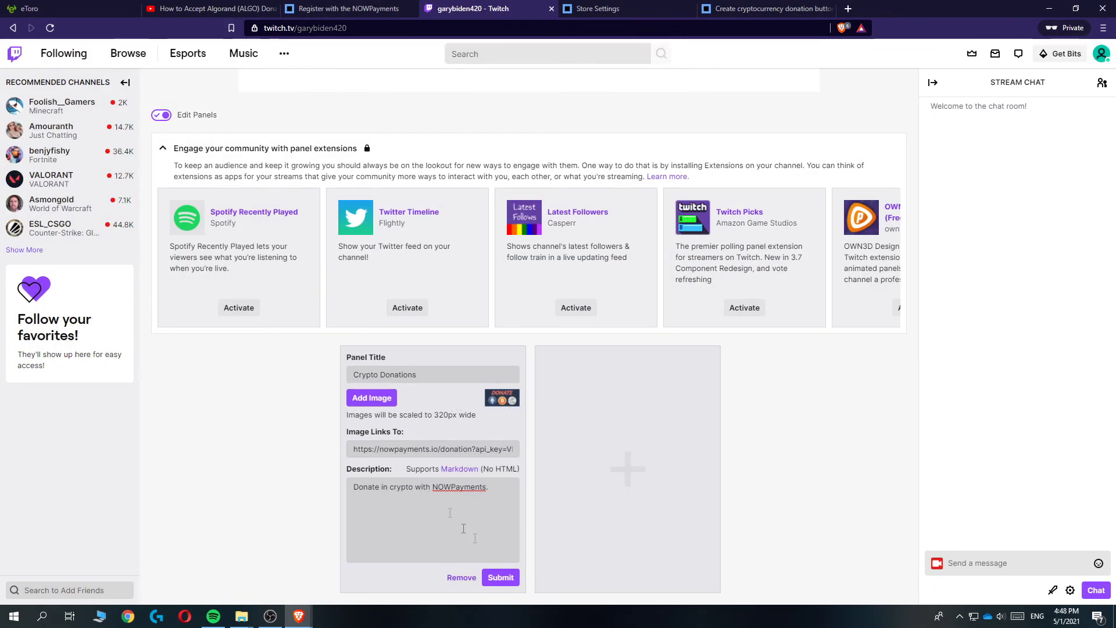
{"action": "left_click", "coordinate": [495, 581]}
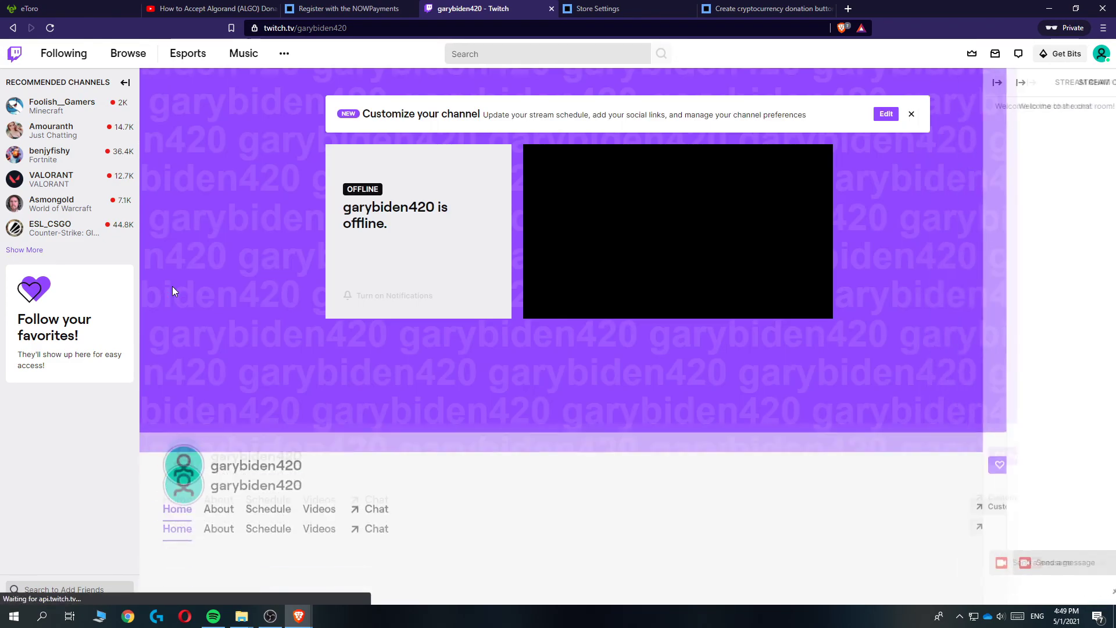
- Test the DONATE panel on the About page, then close the NOWPayments donation tab
{"action": "left_click", "coordinate": [221, 246]}
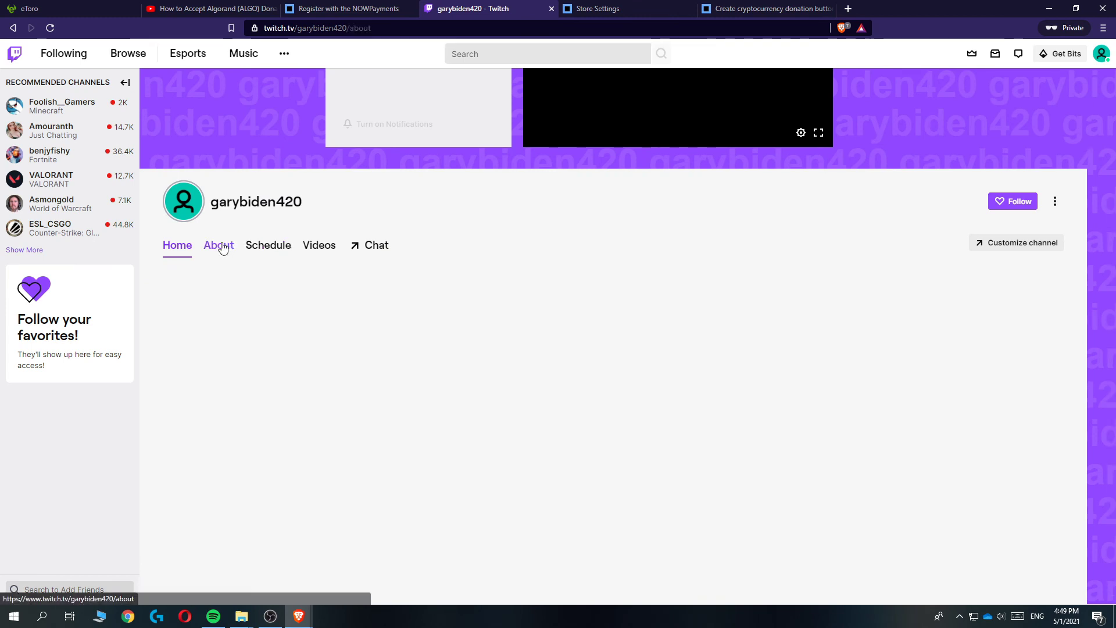
{"action": "scroll", "coordinate": [386, 306], "scroll_direction": "down", "scroll_amount": 4}
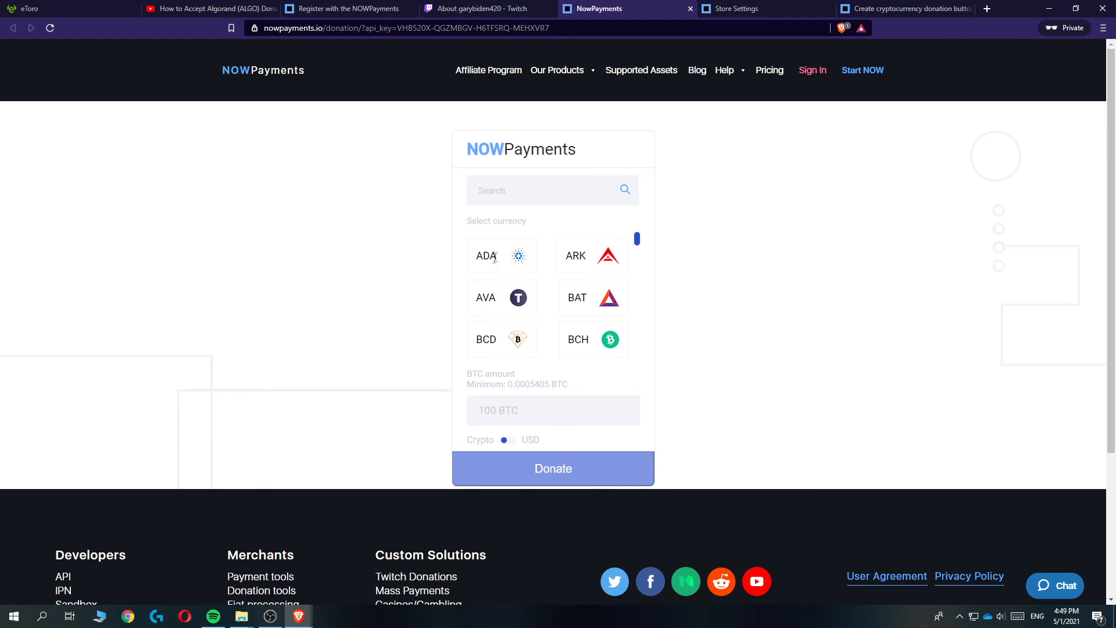
{"action": "left_click", "coordinate": [691, 9]}
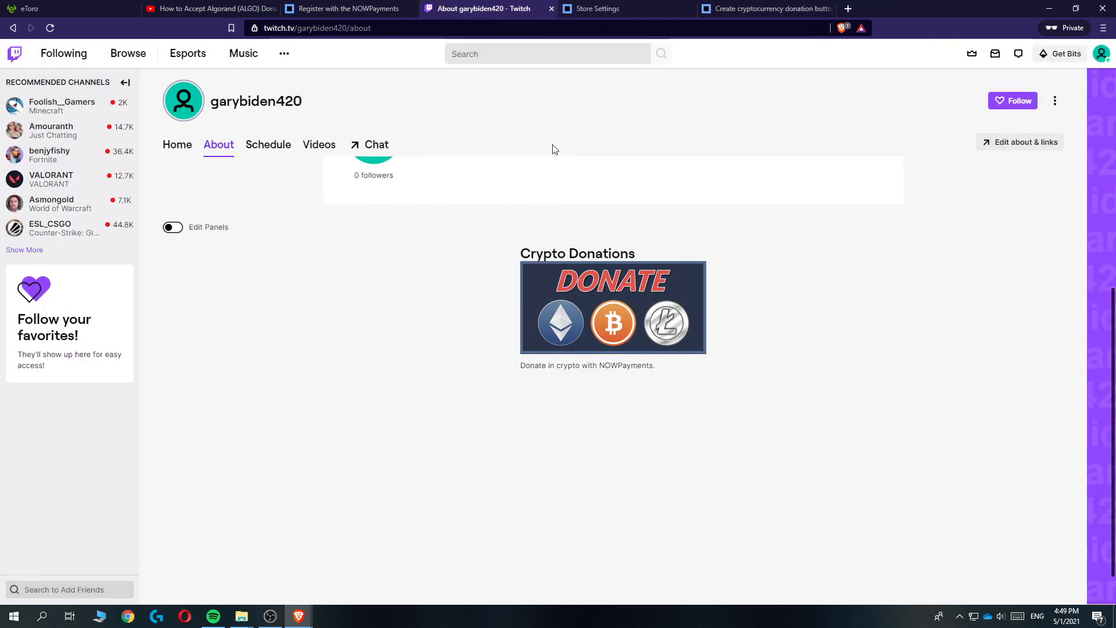